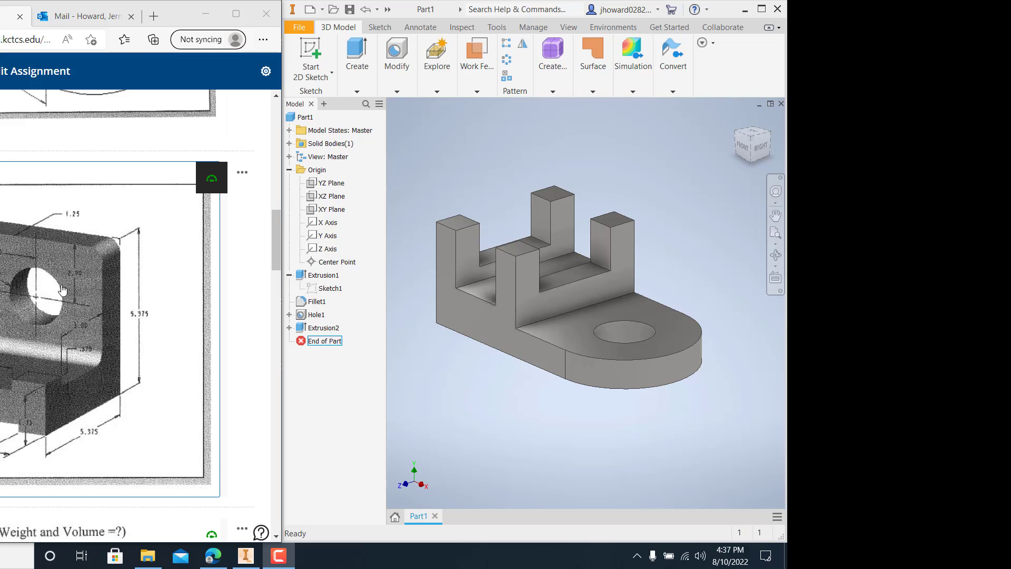
Create a new part file from the English Standard (in).ipt template.
{"action": "left_click", "coordinate": [300, 28]}
{"action": "left_click", "coordinate": [314, 79]}
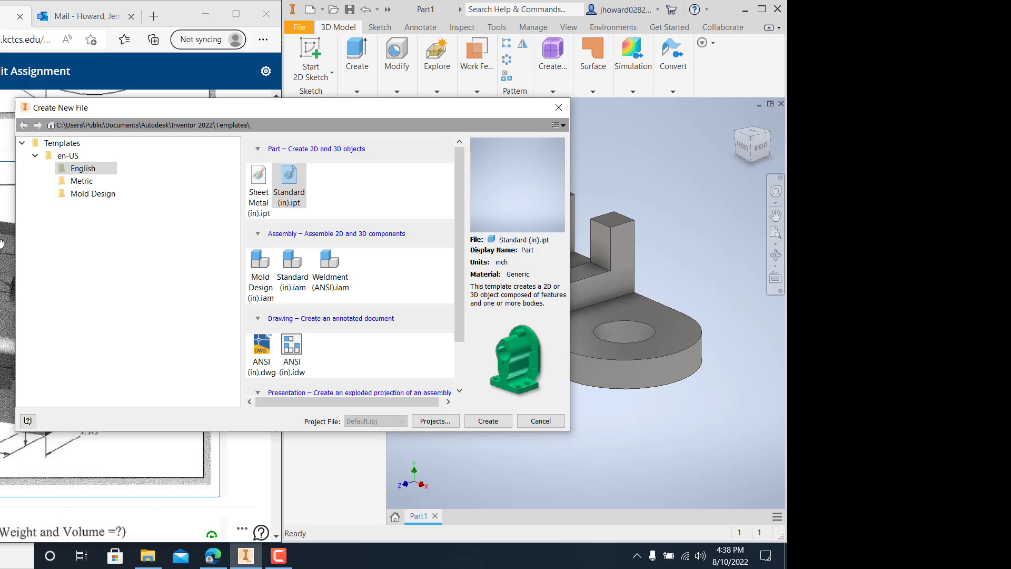
{"action": "left_click", "coordinate": [290, 207]}
{"action": "double_click", "coordinate": [291, 200]}
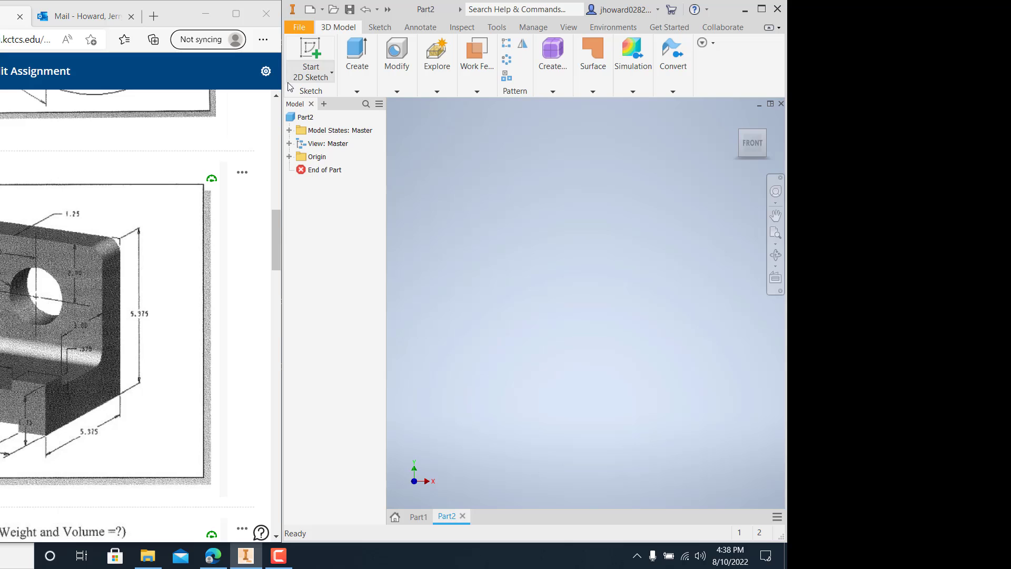
Start a 2D sketch on the XY Plane of the new part.
{"action": "left_click", "coordinate": [312, 76]}
{"action": "left_click", "coordinate": [322, 98]}
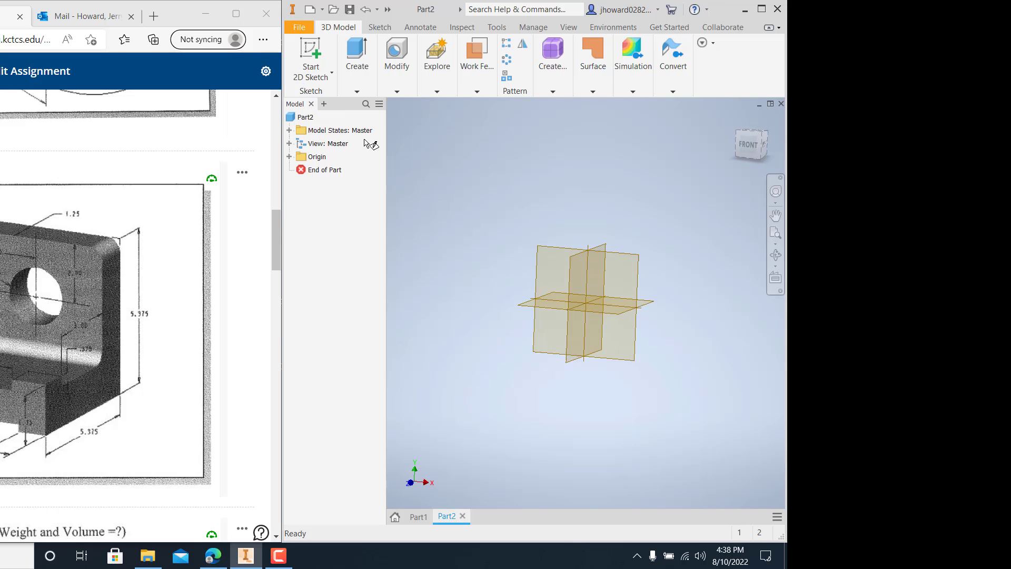
{"action": "left_click", "coordinate": [288, 156]}
{"action": "left_click", "coordinate": [324, 200]}
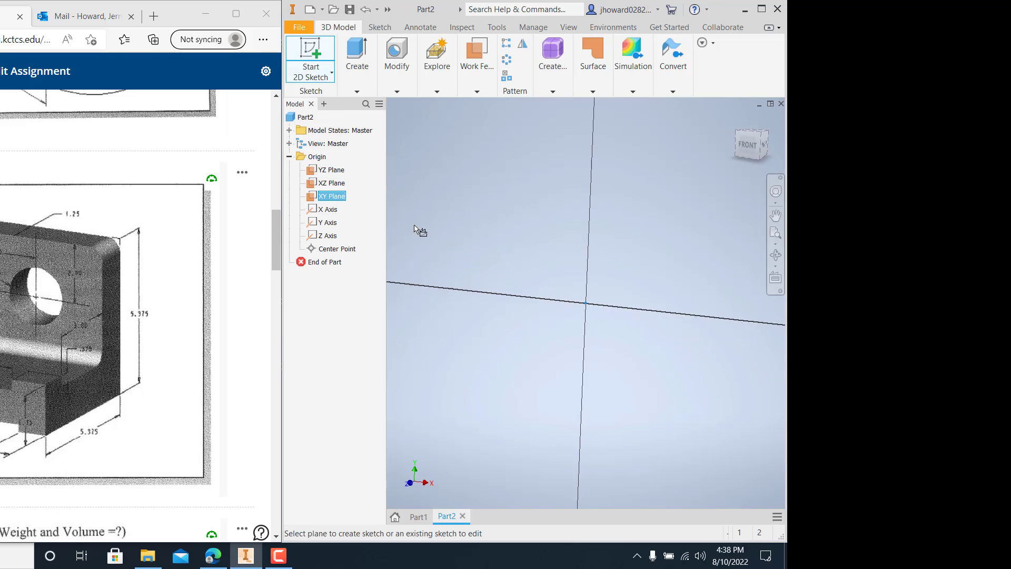
{"action": "middle_click_drag", "start_coordinate": [525, 299], "coordinate": [415, 340]}
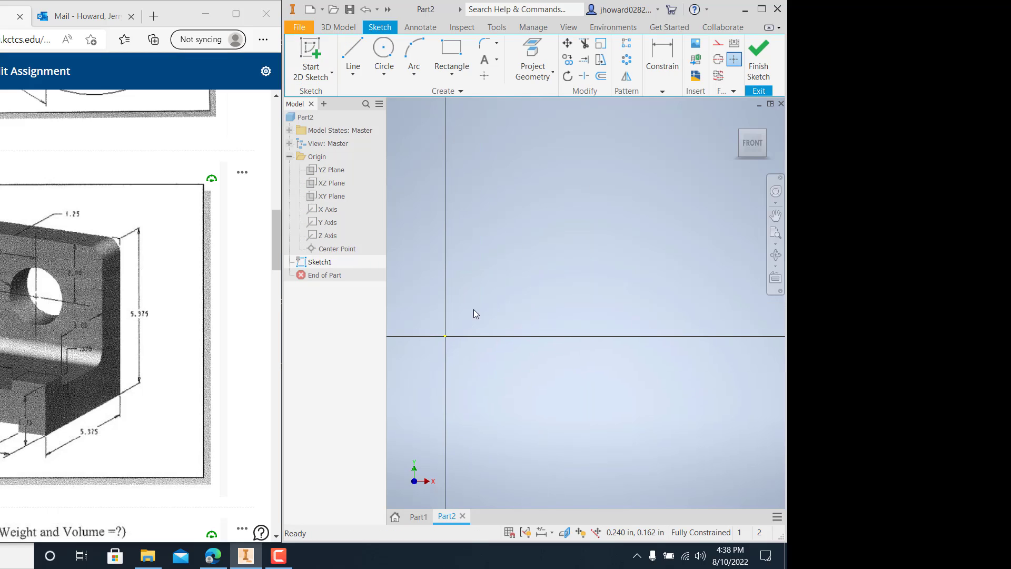
Draw a horizontal base line 5.375 in long from the origin along the positive X axis.
{"action": "key", "text": "l"}
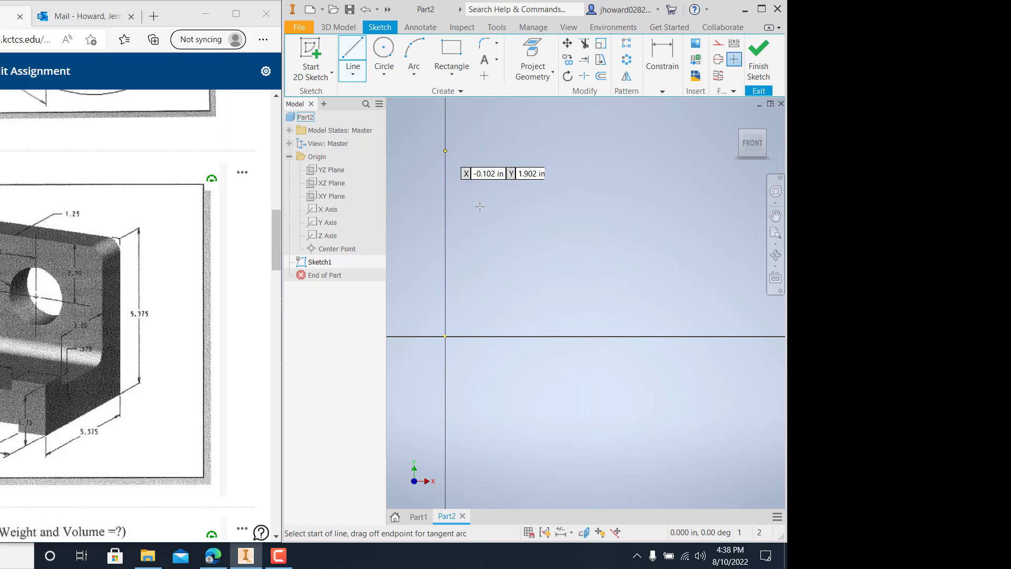
{"action": "left_click", "coordinate": [445, 336]}
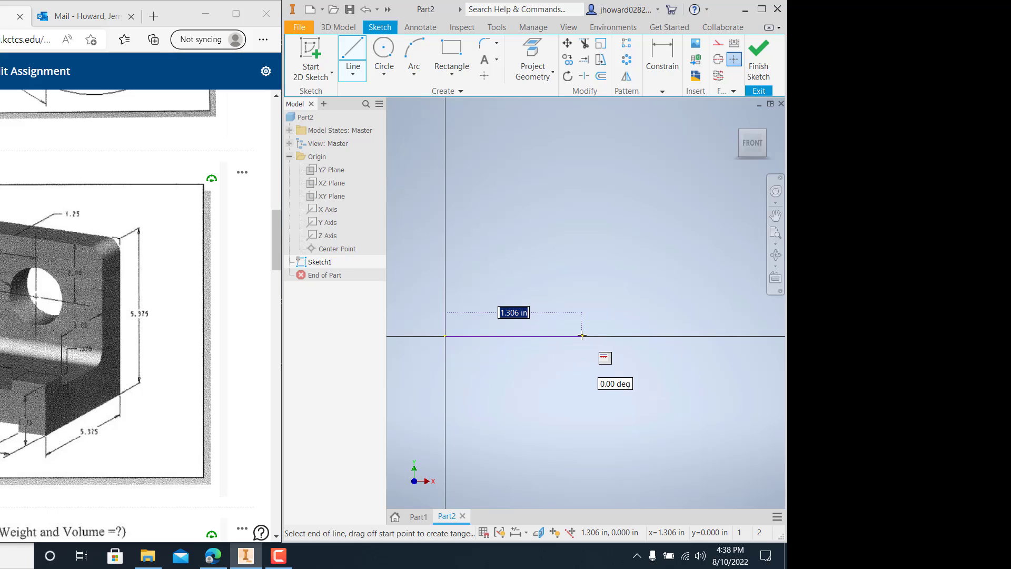
{"action": "type", "text": "5.375"}
{"action": "key", "text": "Return"}
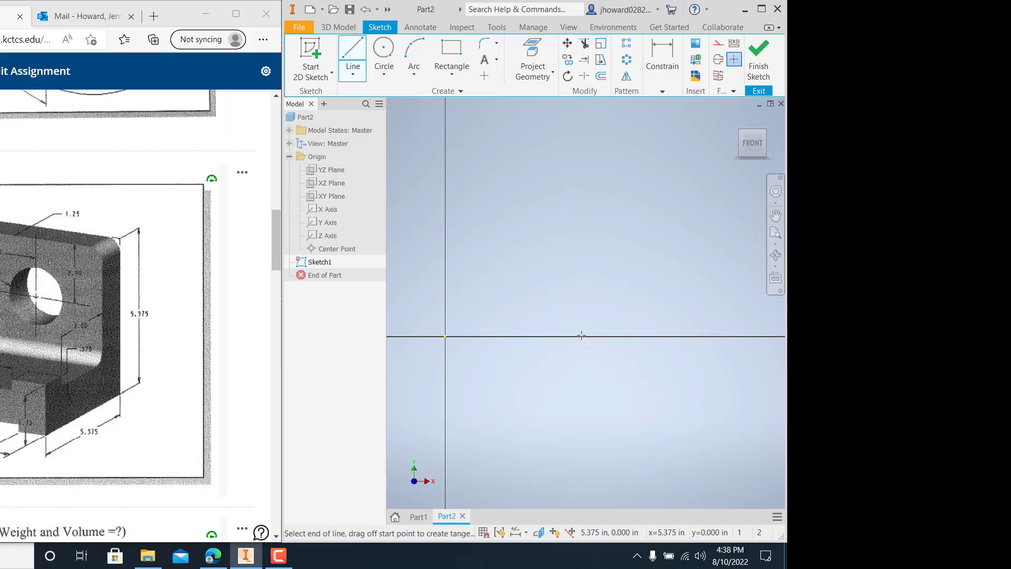
Enlarge the bracket reference drawing and draw a vertical line about 4.5 in tall up from the base line's outer end.
{"action": "scroll", "coordinate": [548, 335], "scroll_direction": "down", "scroll_amount": 3}
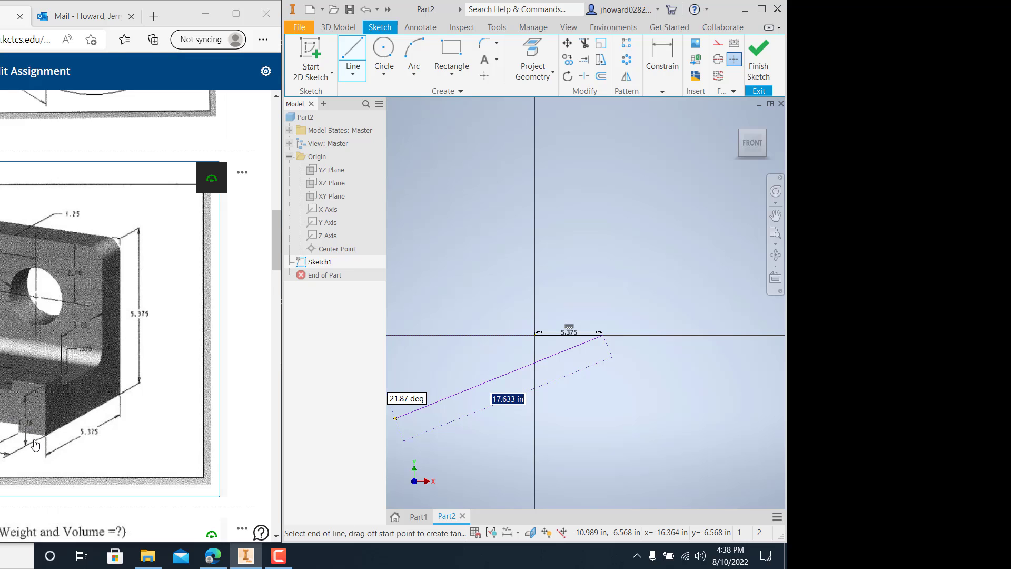
{"action": "scroll", "coordinate": [35, 446], "scroll_direction": "down", "scroll_amount": 3}
{"action": "left_click", "coordinate": [31, 299]}
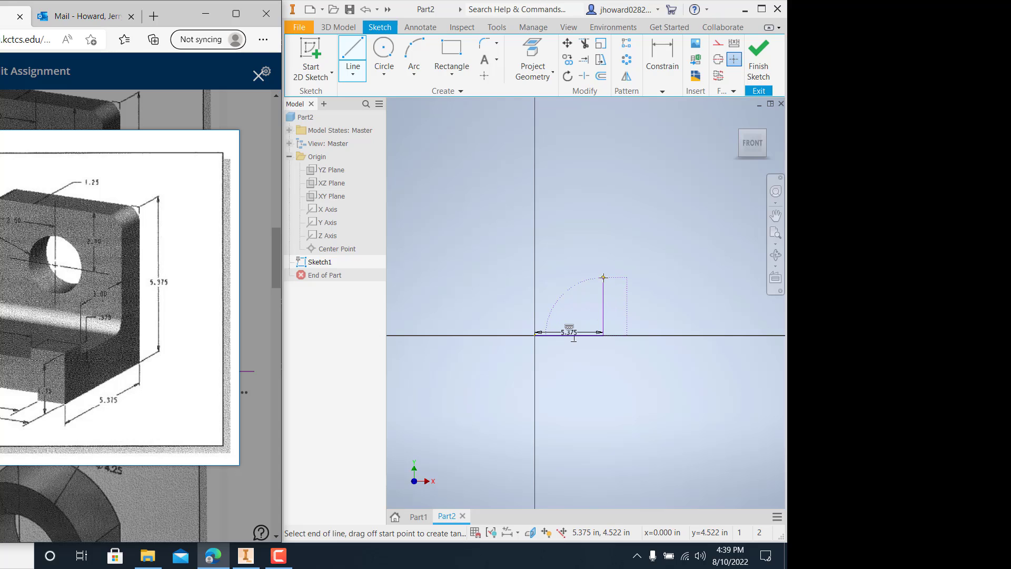
{"action": "left_click", "coordinate": [603, 276]}
{"action": "key", "text": "Escape"}
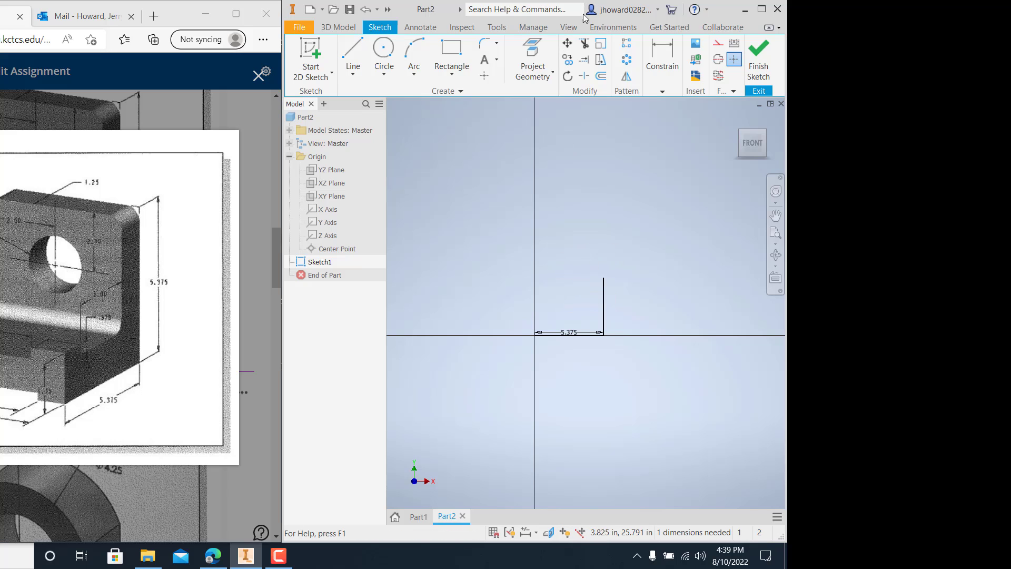
Dimension the vertical line at the base line's outer end to 1.75 in.
{"action": "left_click", "coordinate": [662, 91]}
{"action": "left_click", "coordinate": [658, 120]}
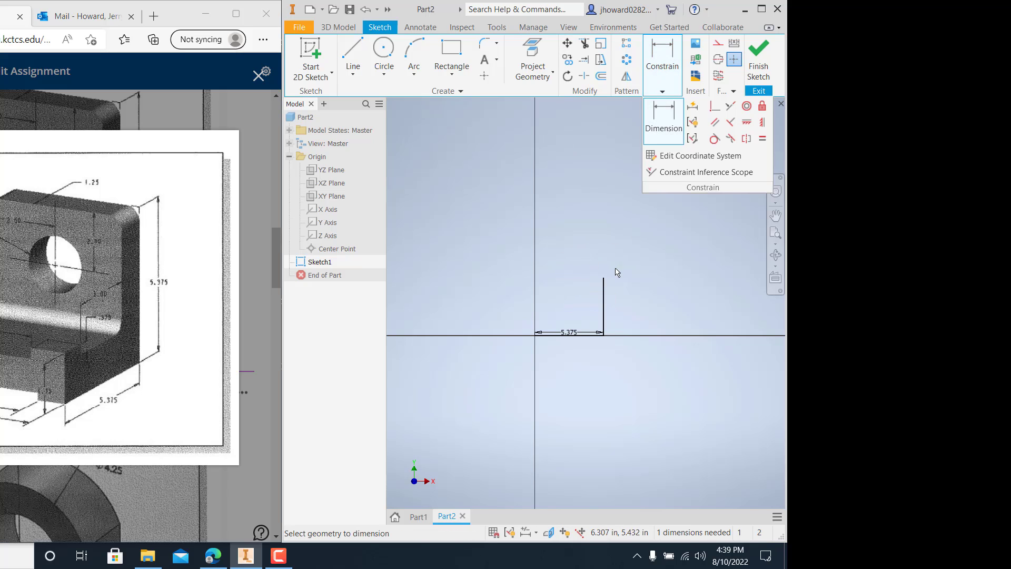
{"action": "left_click", "coordinate": [603, 308]}
{"action": "left_click", "coordinate": [634, 306]}
{"action": "type", "text": "1.7"}
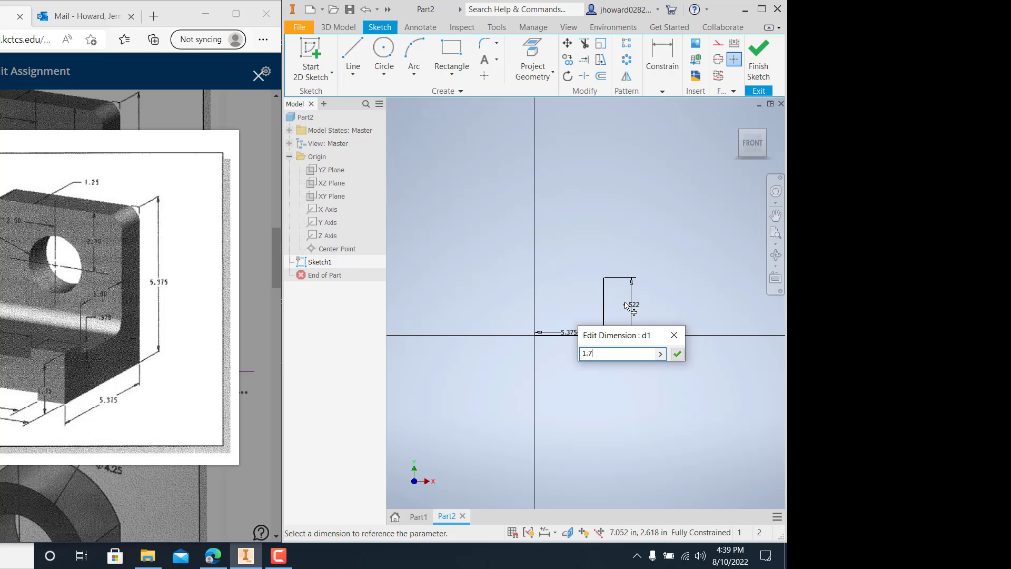
{"action": "type", "text": "5"}
{"action": "key", "text": "Return"}
Close the L-shaped profile with a step about 3.15 in long, an upright about 6.35 in high overall, and a line down to the origin.
{"action": "middle_click_drag", "start_coordinate": [628, 299], "coordinate": [554, 395]}
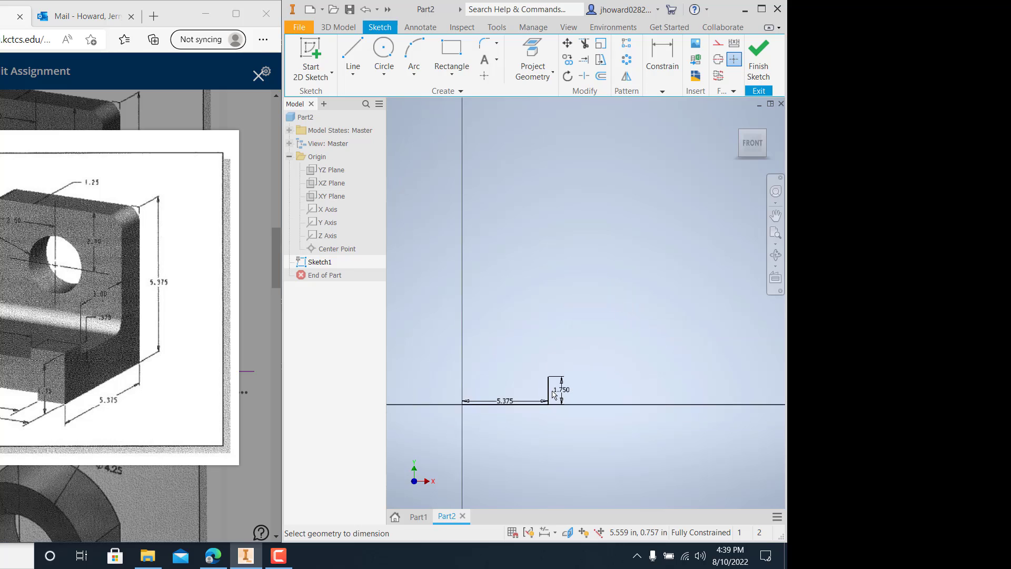
{"action": "scroll", "coordinate": [552, 390], "scroll_direction": "up", "scroll_amount": 3}
{"action": "scroll", "coordinate": [511, 399], "scroll_direction": "down", "scroll_amount": 3}
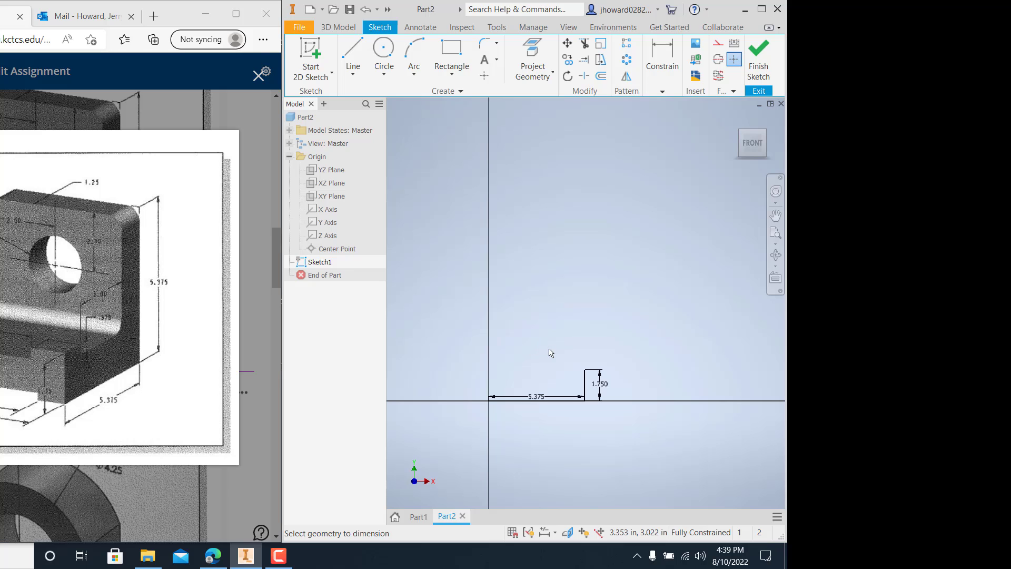
{"action": "scroll", "coordinate": [553, 359], "scroll_direction": "up", "scroll_amount": 3}
{"action": "scroll", "coordinate": [565, 413], "scroll_direction": "down", "scroll_amount": 3}
{"action": "middle_click_drag", "start_coordinate": [569, 394], "coordinate": [620, 367]}
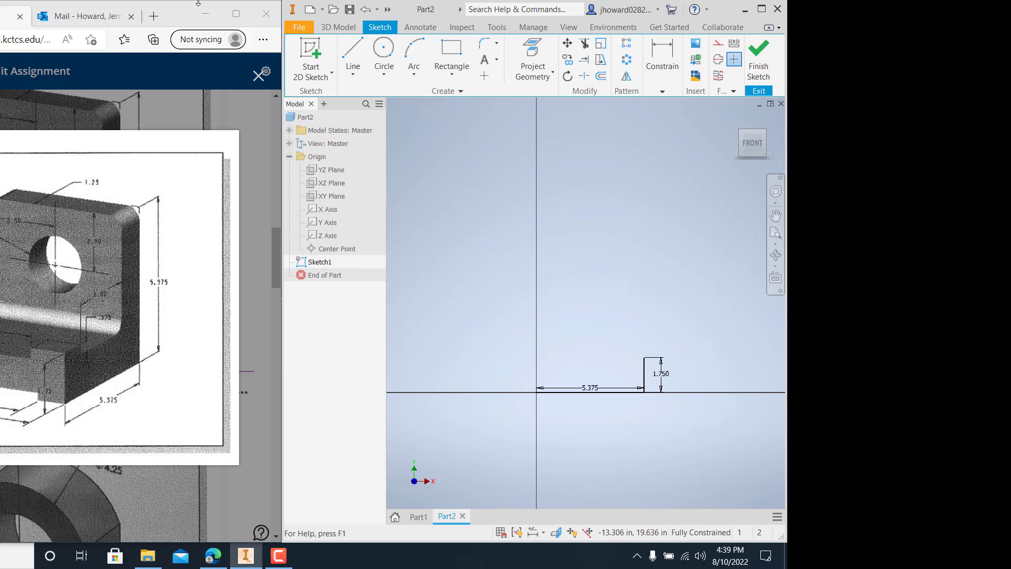
{"action": "left_click", "coordinate": [352, 68]}
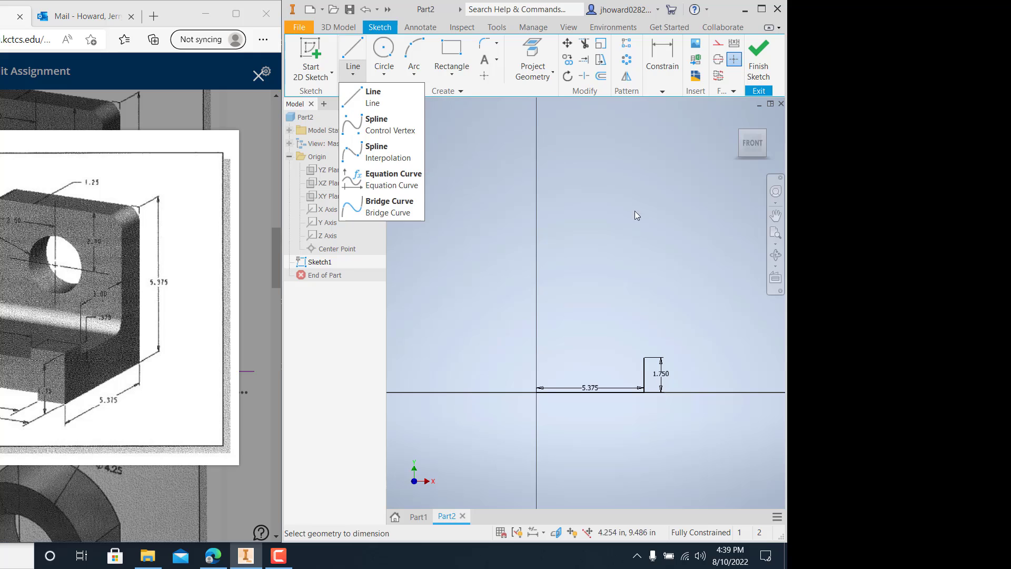
{"action": "key", "text": "l"}
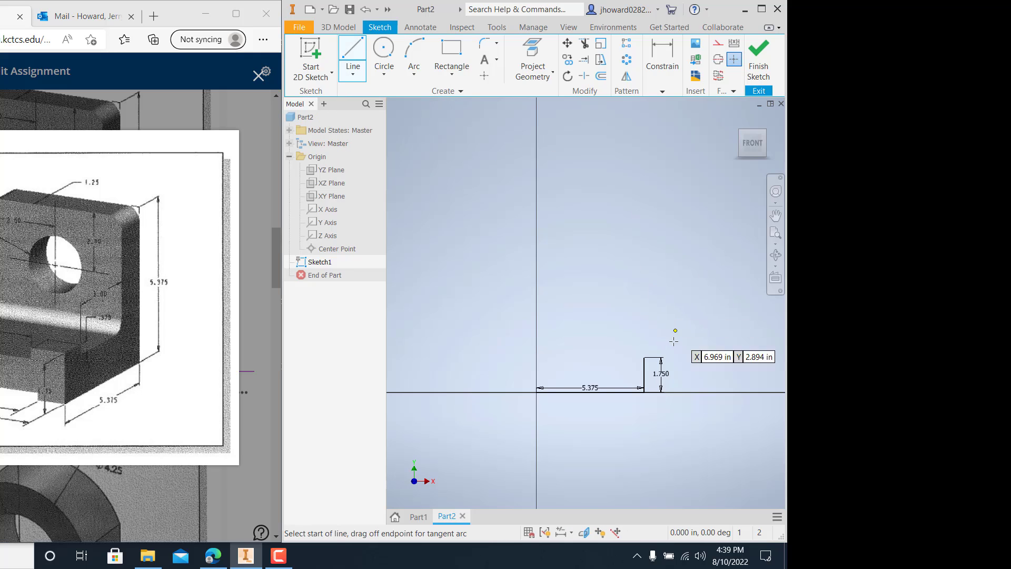
{"action": "left_click", "coordinate": [644, 357]}
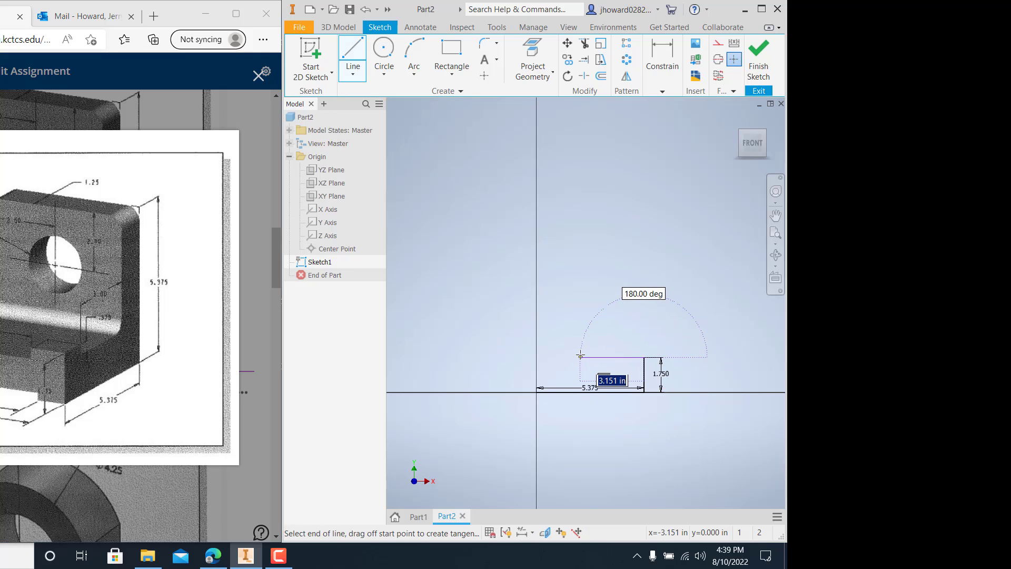
{"action": "left_click", "coordinate": [580, 357]}
{"action": "left_click", "coordinate": [581, 265]}
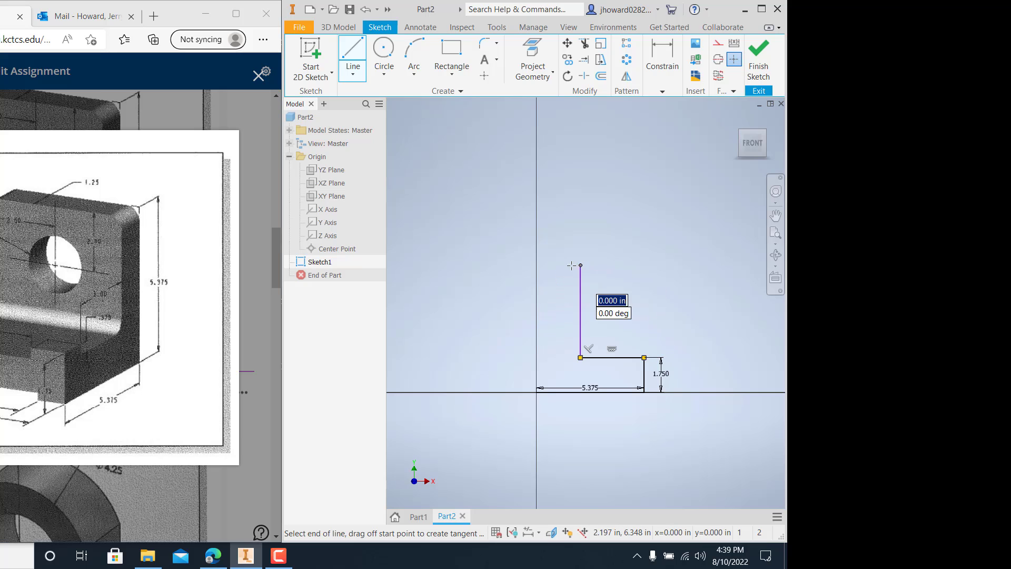
{"action": "left_click", "coordinate": [537, 265]}
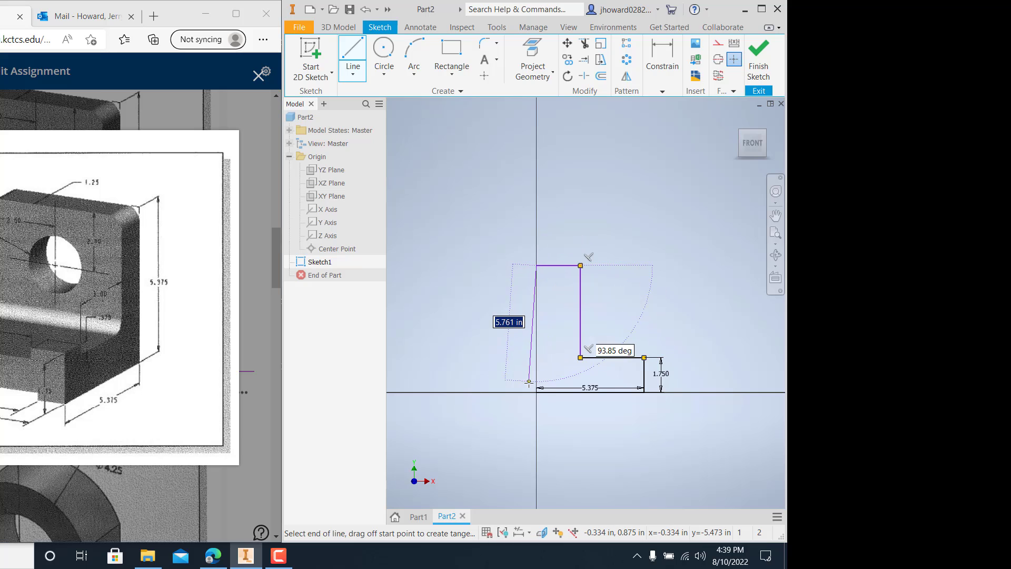
{"action": "left_click", "coordinate": [537, 392]}
Dimension the upright leg's top edge to 1.25 in.
{"action": "left_click", "coordinate": [662, 72]}
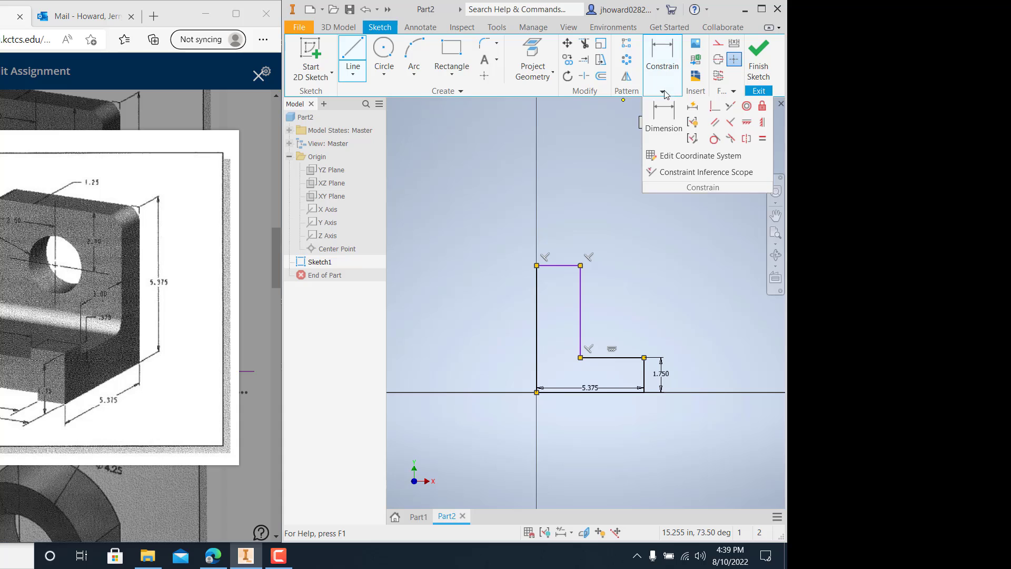
{"action": "left_click", "coordinate": [664, 120]}
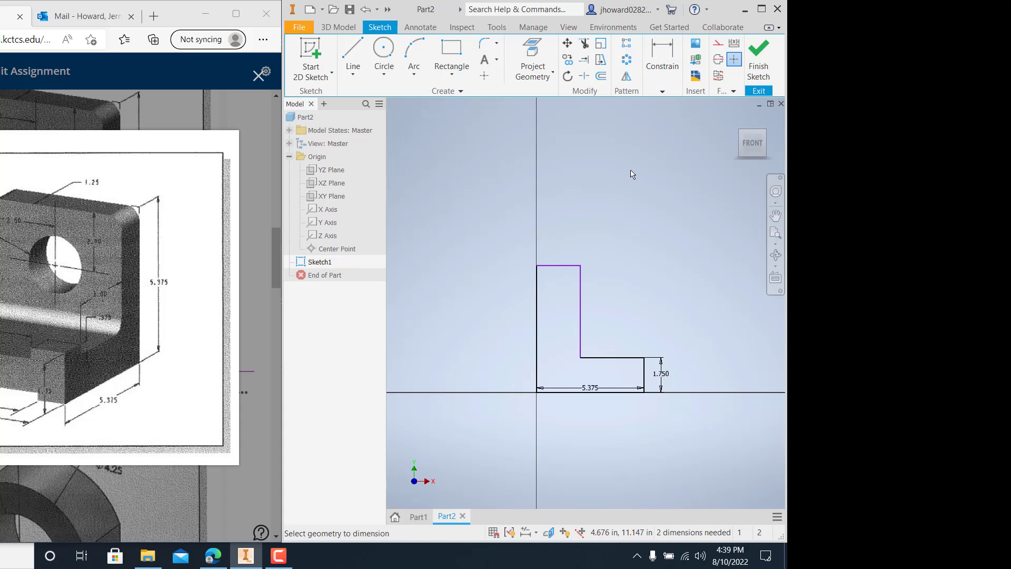
{"action": "left_click", "coordinate": [548, 266]}
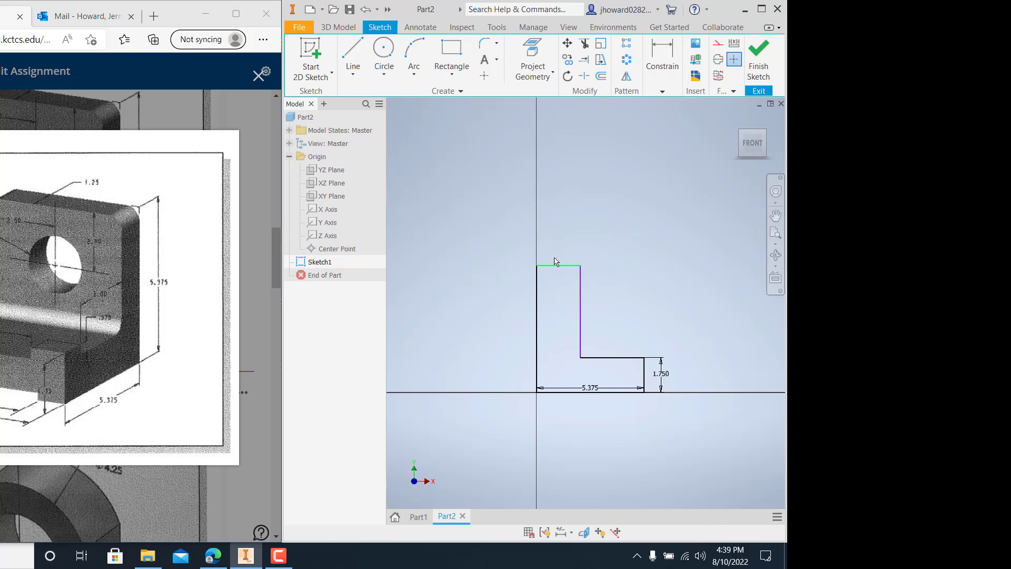
{"action": "left_click", "coordinate": [563, 237]}
{"action": "type", "text": "1.25"}
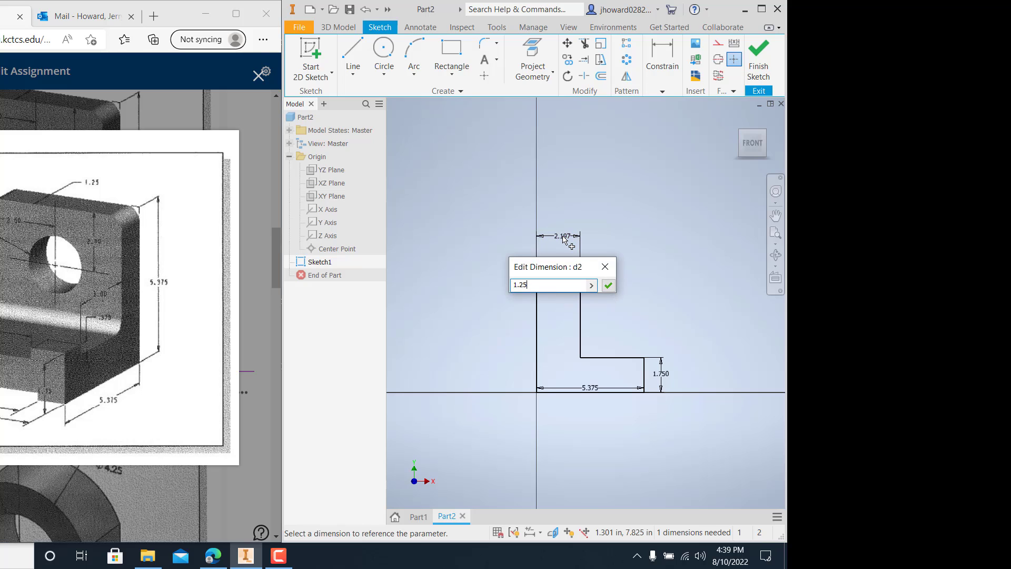
{"action": "key", "text": "Return"}
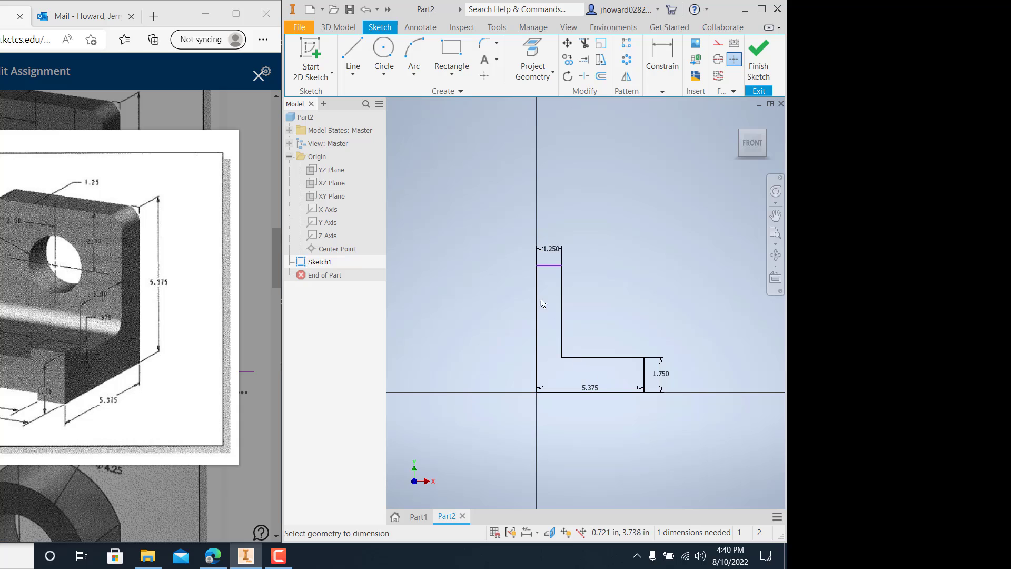
Dimension the L profile's overall height along the Y axis to 5.375 in and finish the sketch.
{"action": "left_click", "coordinate": [665, 53]}
{"action": "left_click", "coordinate": [663, 120]}
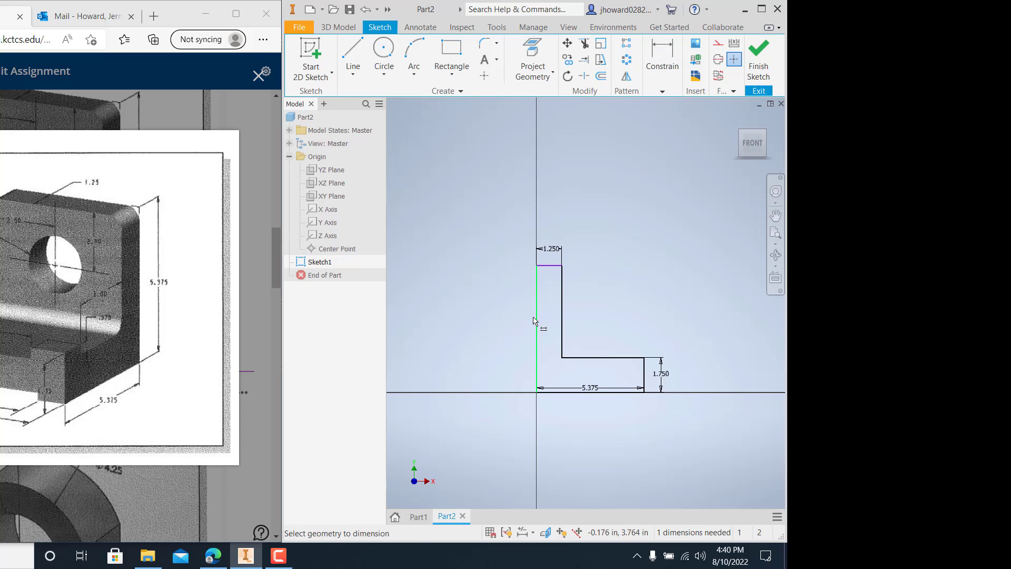
{"action": "left_click", "coordinate": [537, 295]}
{"action": "left_click", "coordinate": [523, 306]}
{"action": "type", "text": "5.375"}
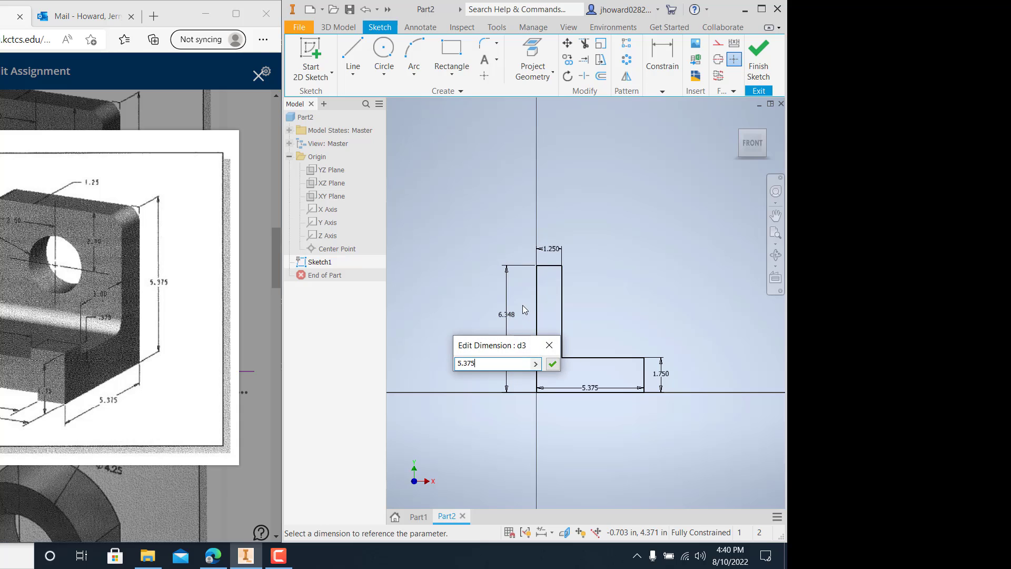
{"action": "key", "text": "Return"}
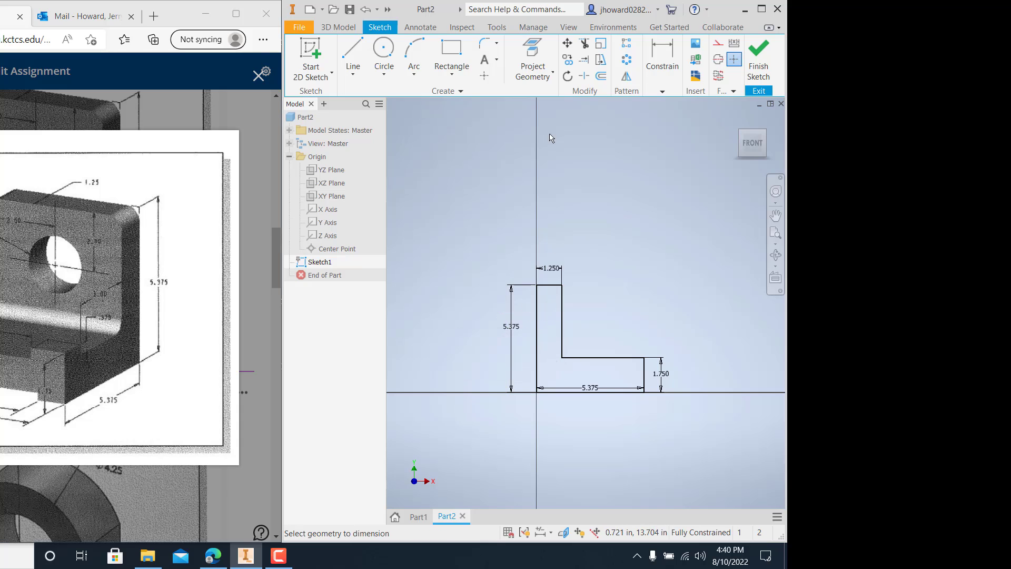
{"action": "left_click", "coordinate": [758, 58]}
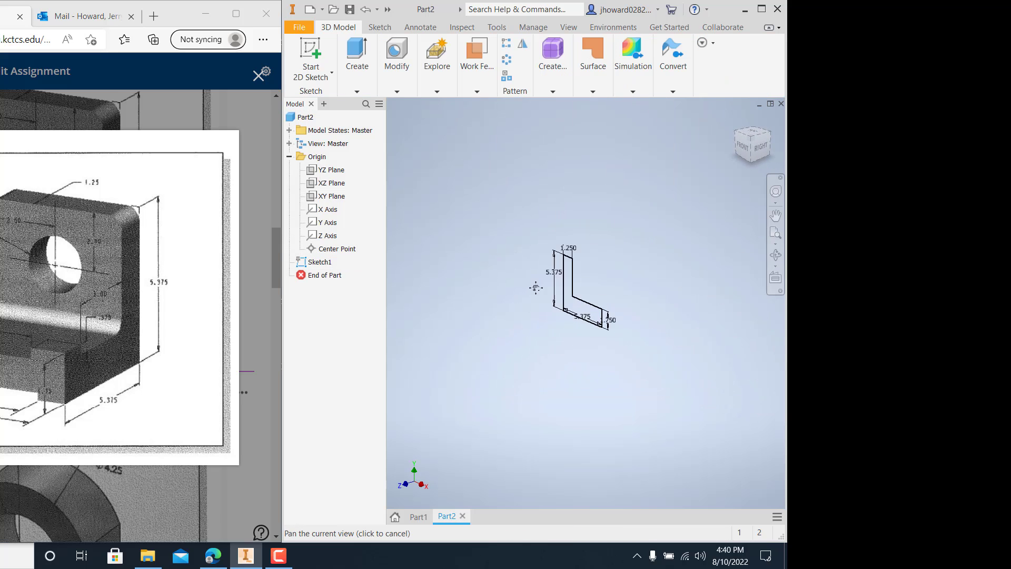
Extrude the L-shaped profile to the bracket's full depth as a solid.
{"action": "left_click", "coordinate": [357, 58]}
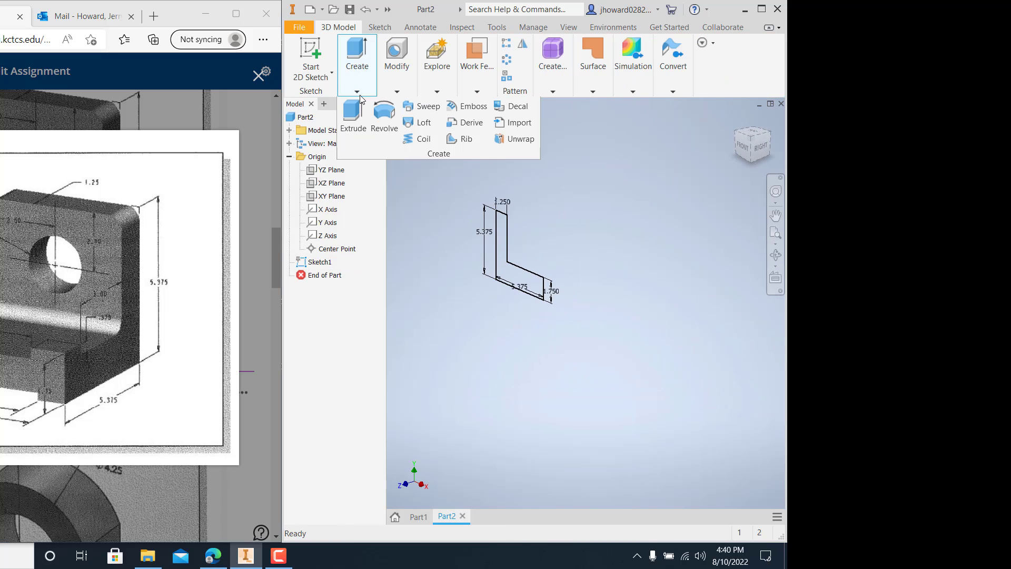
{"action": "left_click", "coordinate": [353, 113]}
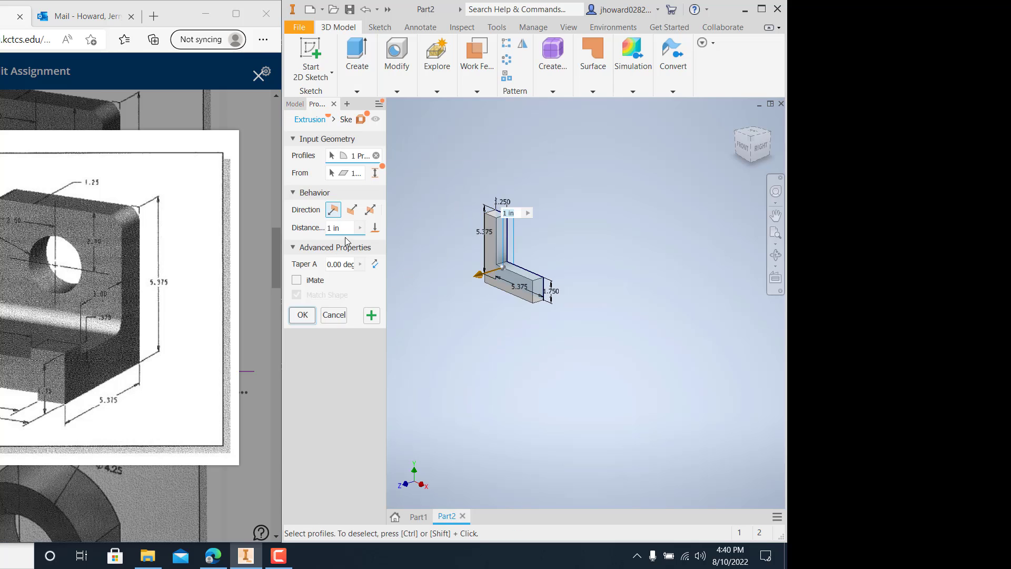
{"action": "left_click_drag", "start_coordinate": [345, 229], "coordinate": [287, 239]}
{"action": "key", "text": "Return"}
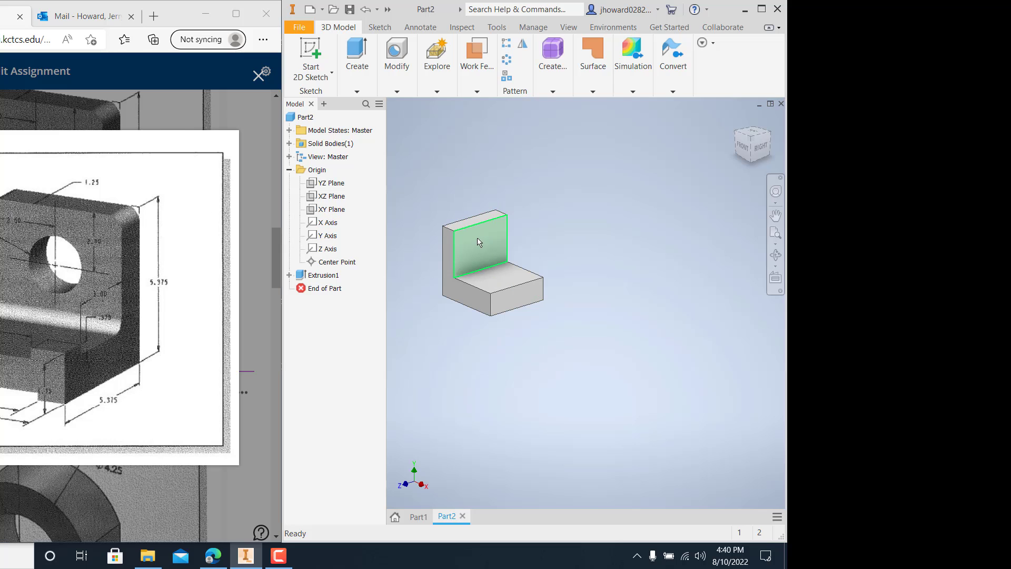
Fillet the two short top edges of the upright leg with a 0.5 in radius.
{"action": "scroll", "coordinate": [478, 246], "scroll_direction": "up", "scroll_amount": 2}
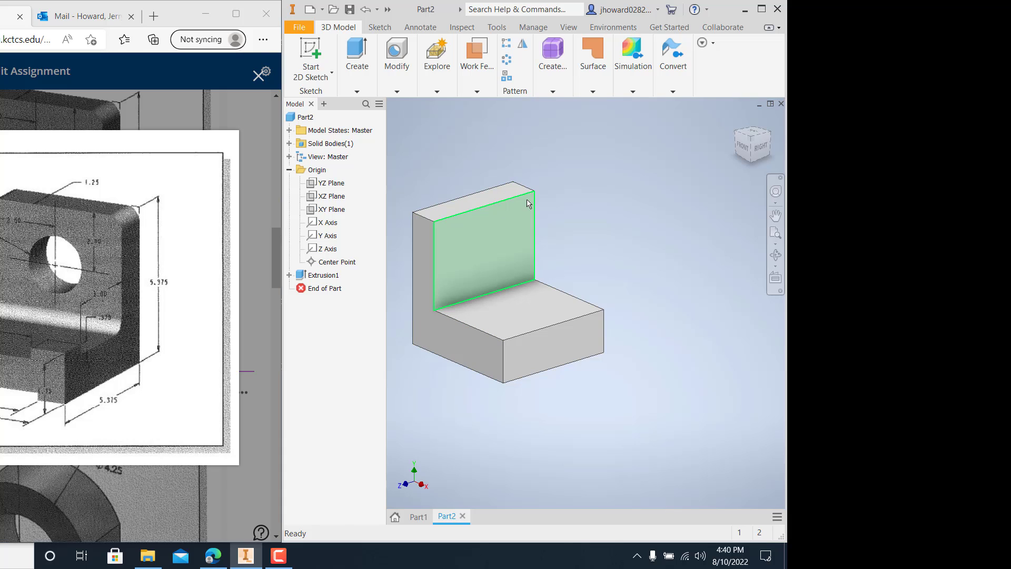
{"action": "left_click", "coordinate": [406, 90]}
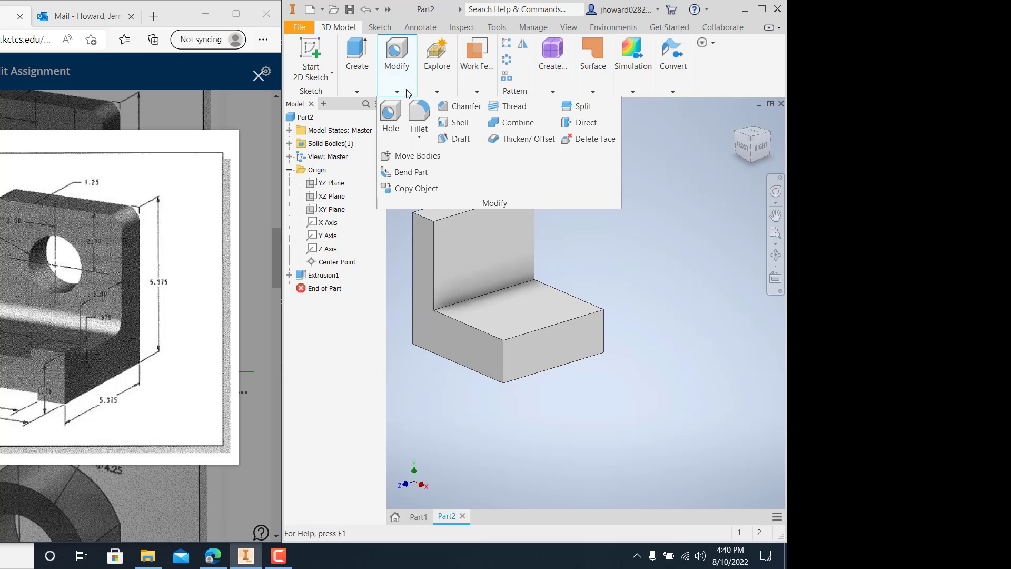
{"action": "left_click", "coordinate": [419, 118]}
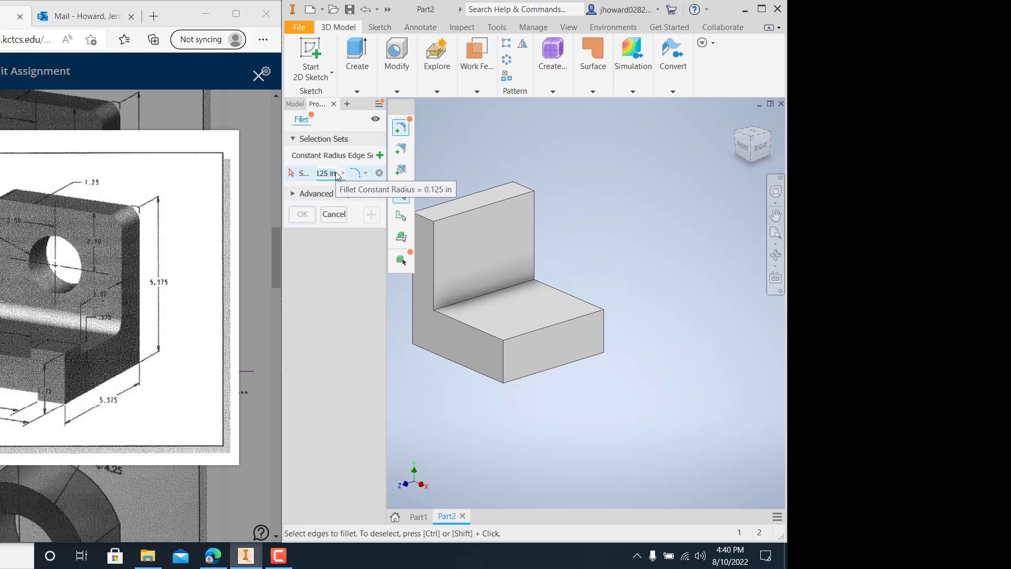
{"action": "type", "text": ".5"}
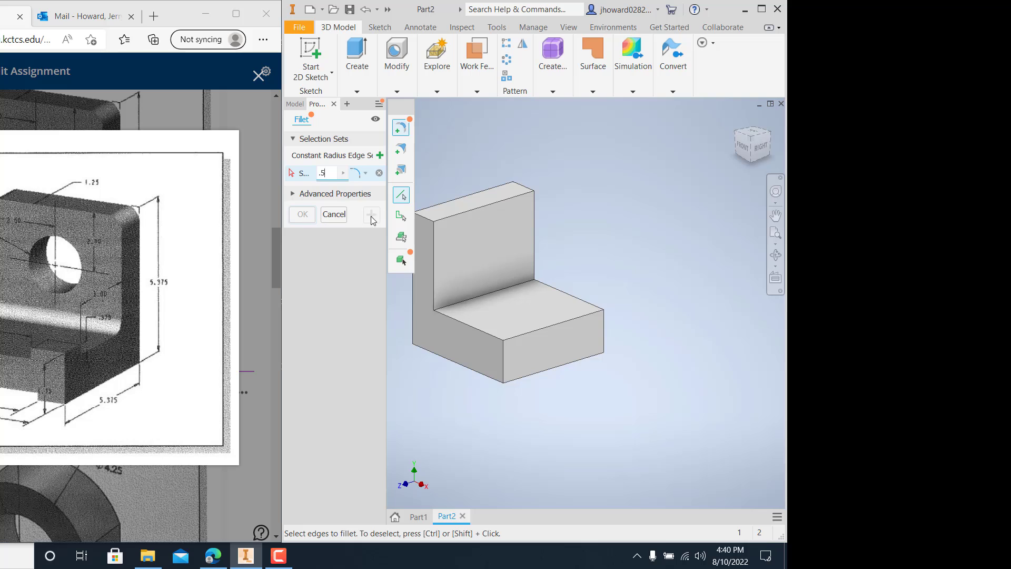
{"action": "left_click", "coordinate": [424, 219]}
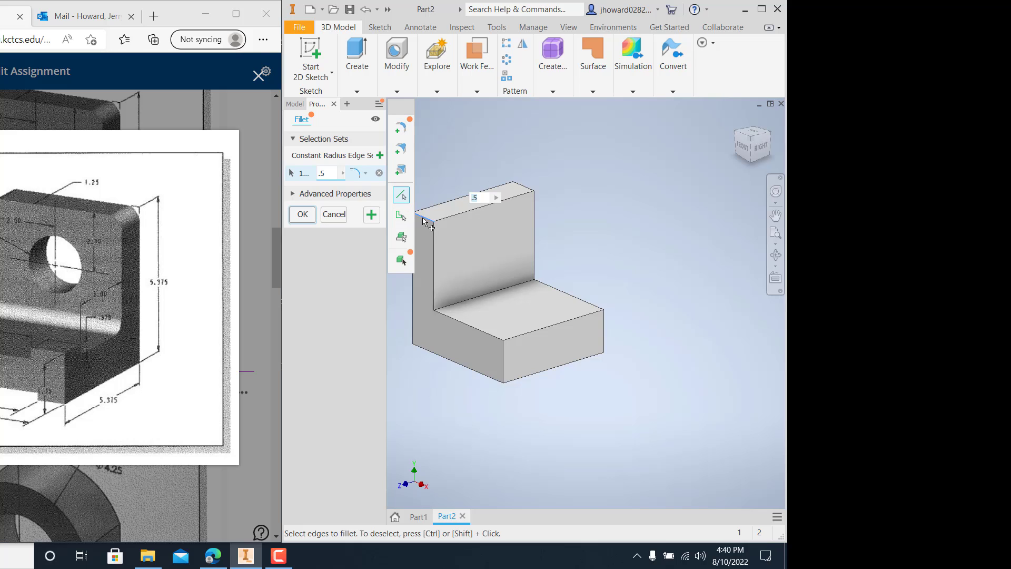
{"action": "left_click", "coordinate": [525, 189]}
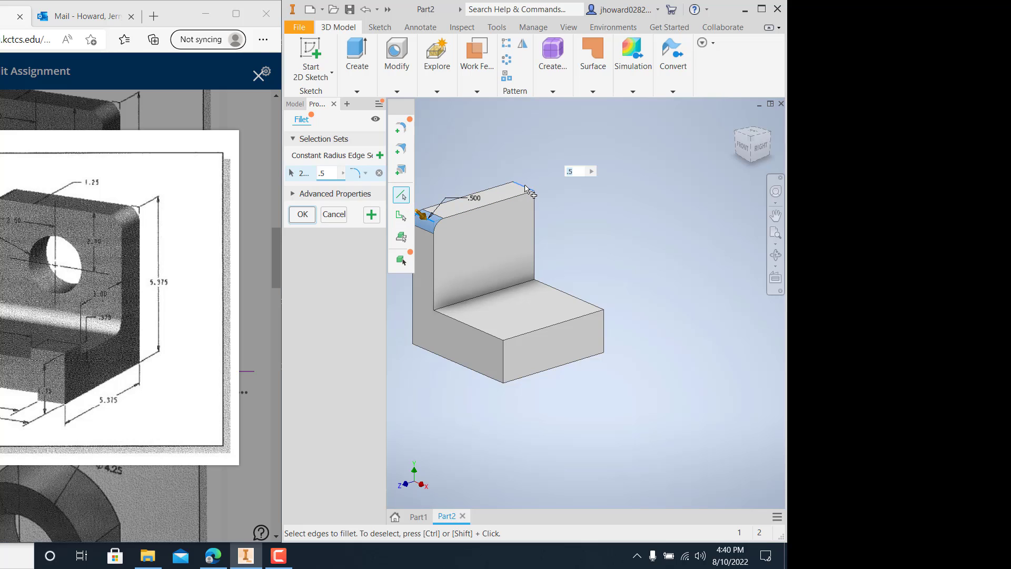
{"action": "left_click", "coordinate": [302, 214]}
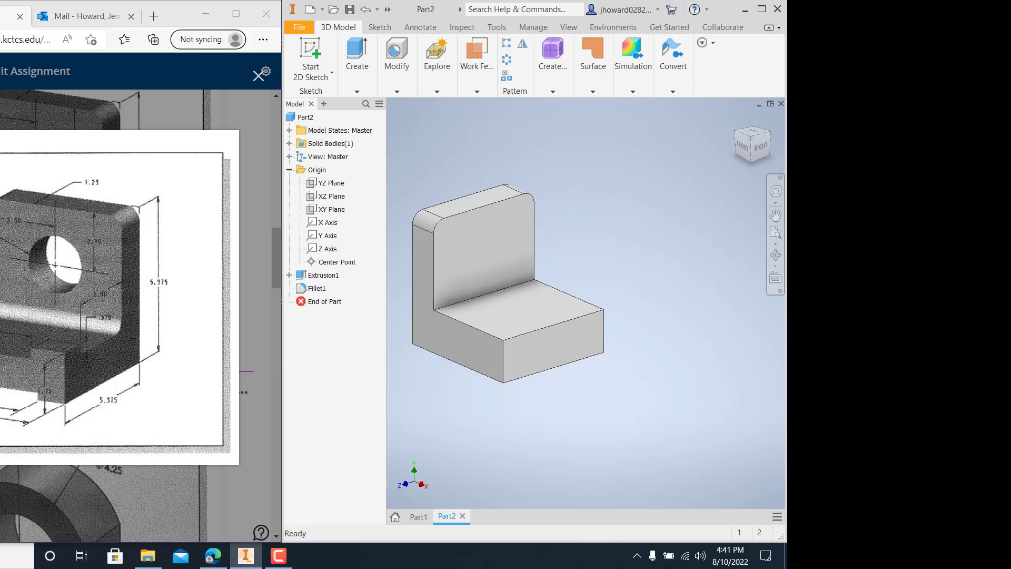
Start a sketch on the upright's inner face and place a centre point for the hole in its upper half.
{"action": "left_click", "coordinate": [357, 86]}
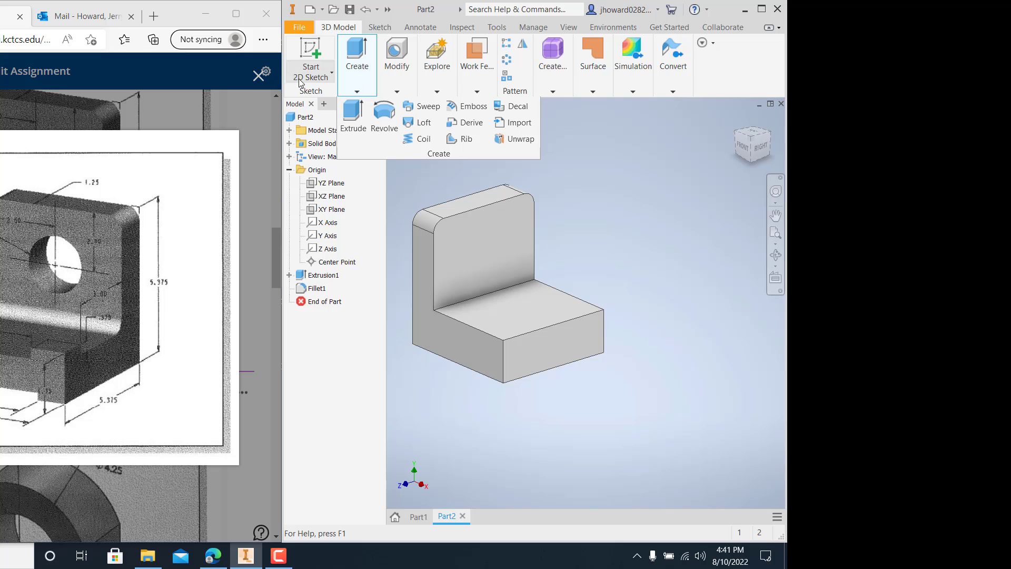
{"action": "left_click", "coordinate": [332, 73]}
{"action": "left_click", "coordinate": [322, 99]}
{"action": "left_click", "coordinate": [464, 246]}
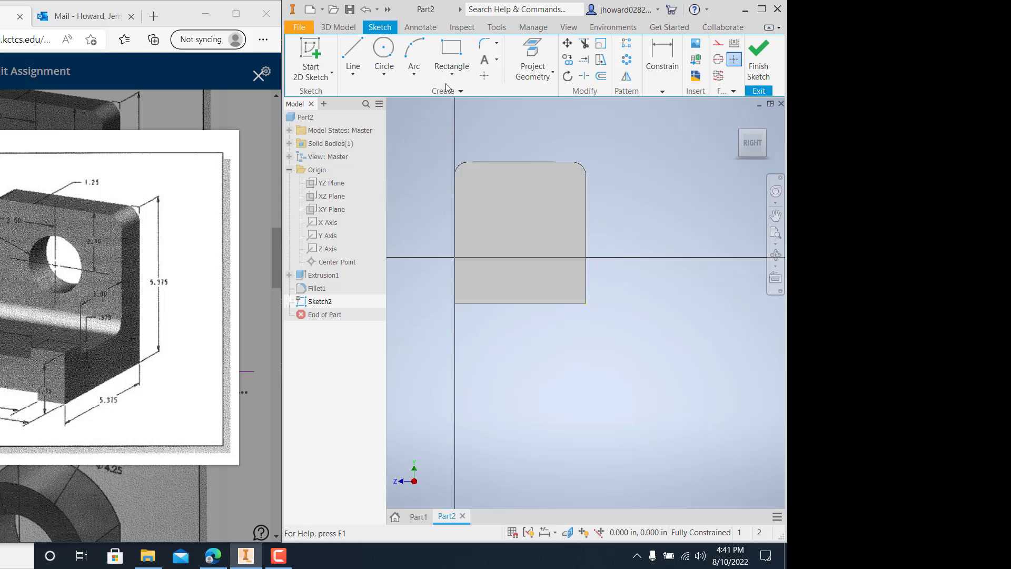
{"action": "left_click", "coordinate": [485, 75]}
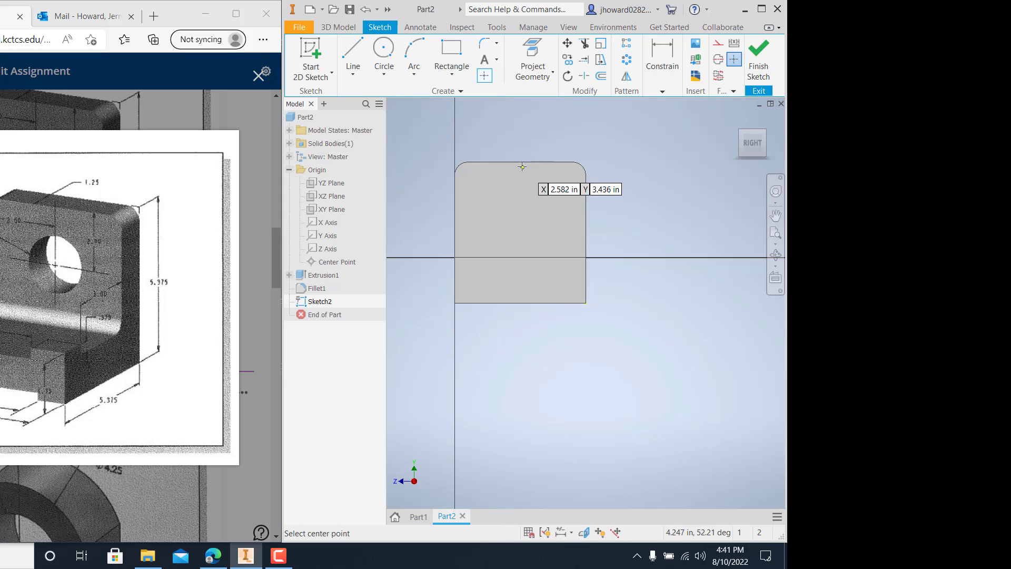
{"action": "left_click", "coordinate": [520, 204]}
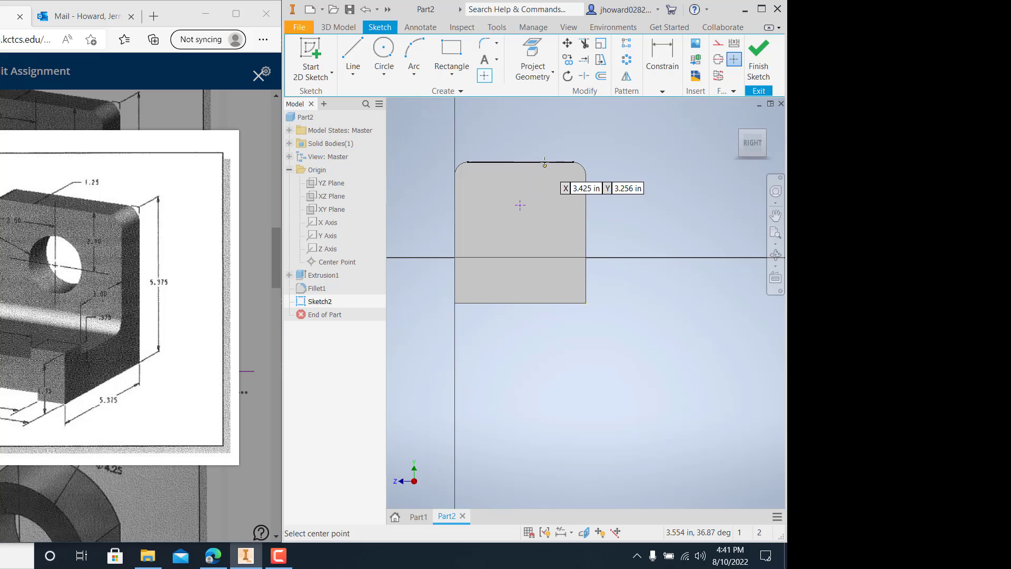
{"action": "left_click", "coordinate": [651, 62]}
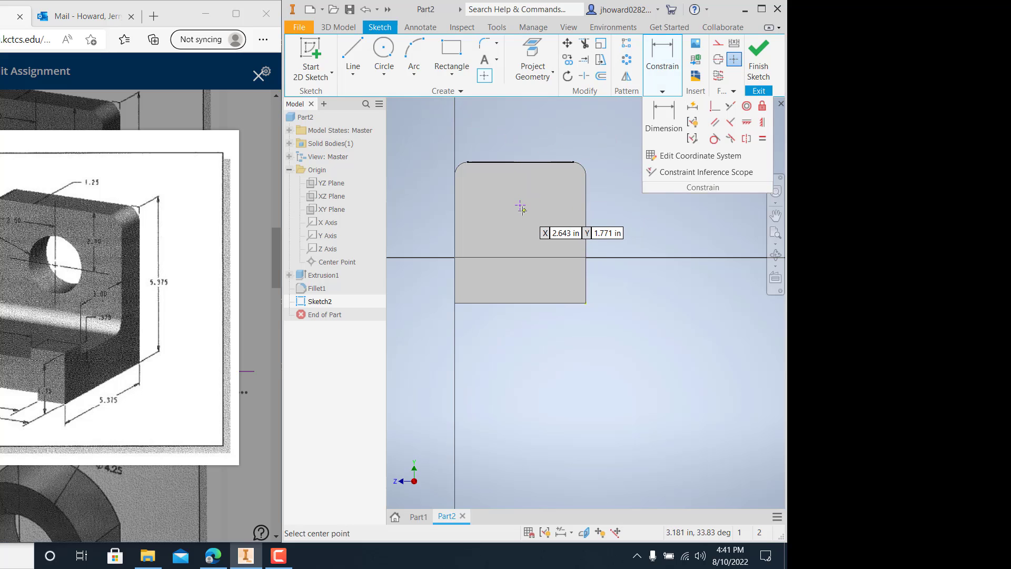
{"action": "left_click", "coordinate": [649, 61]}
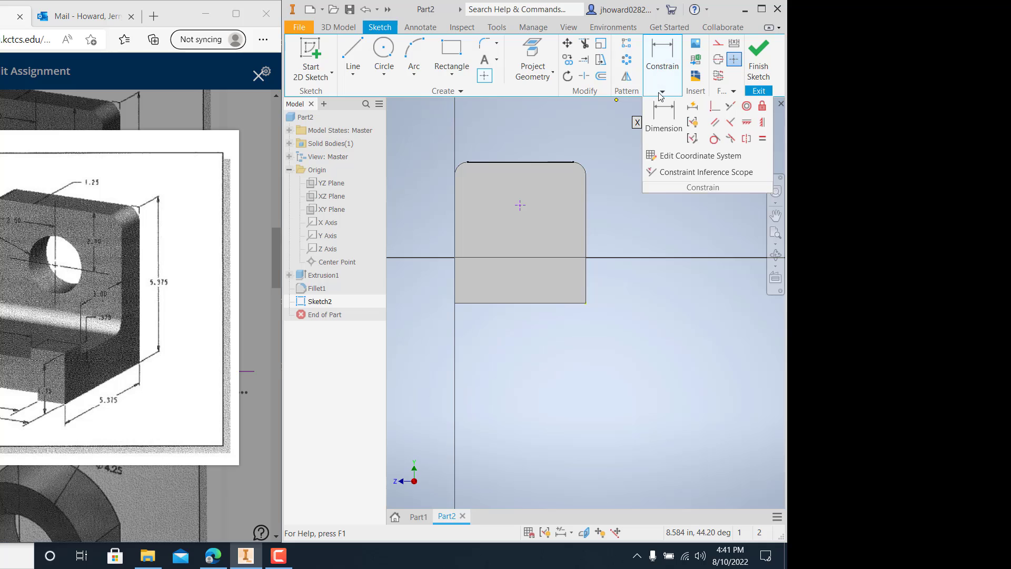
{"action": "left_click", "coordinate": [661, 100]}
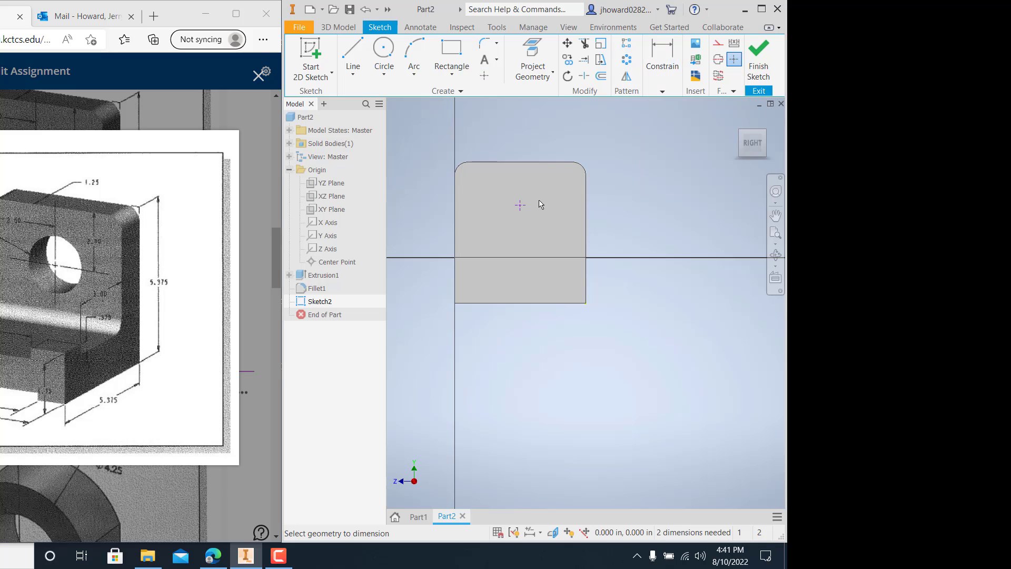
{"action": "left_click", "coordinate": [585, 213]}
{"action": "left_click", "coordinate": [520, 205]}
{"action": "key", "text": "Escape"}
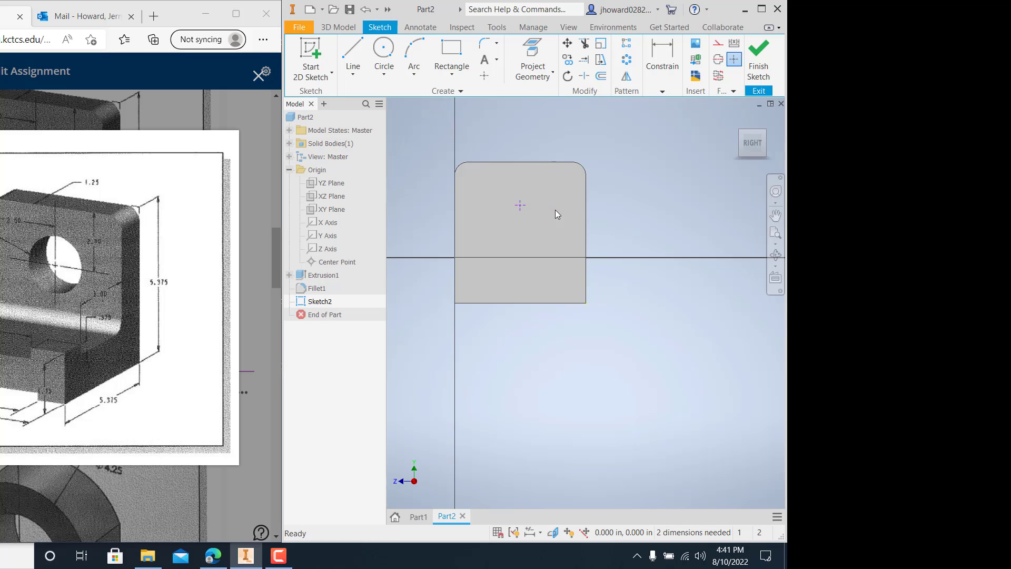
Dimension the centre point 2 in below the upright's top edge and finish the sketch.
{"action": "left_click", "coordinate": [663, 87]}
{"action": "left_click", "coordinate": [664, 113]}
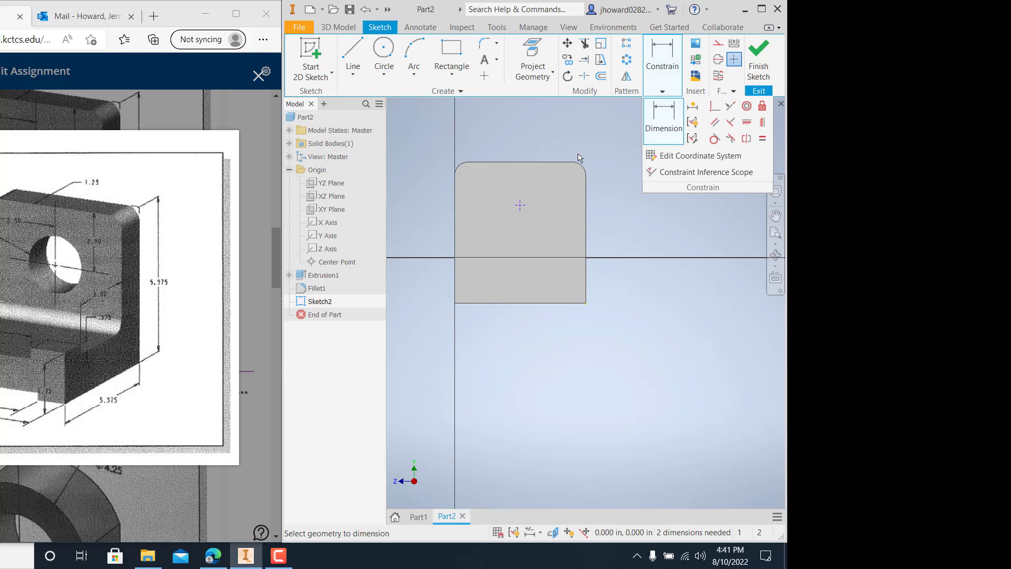
{"action": "left_click", "coordinate": [538, 163]}
{"action": "left_click", "coordinate": [519, 205]}
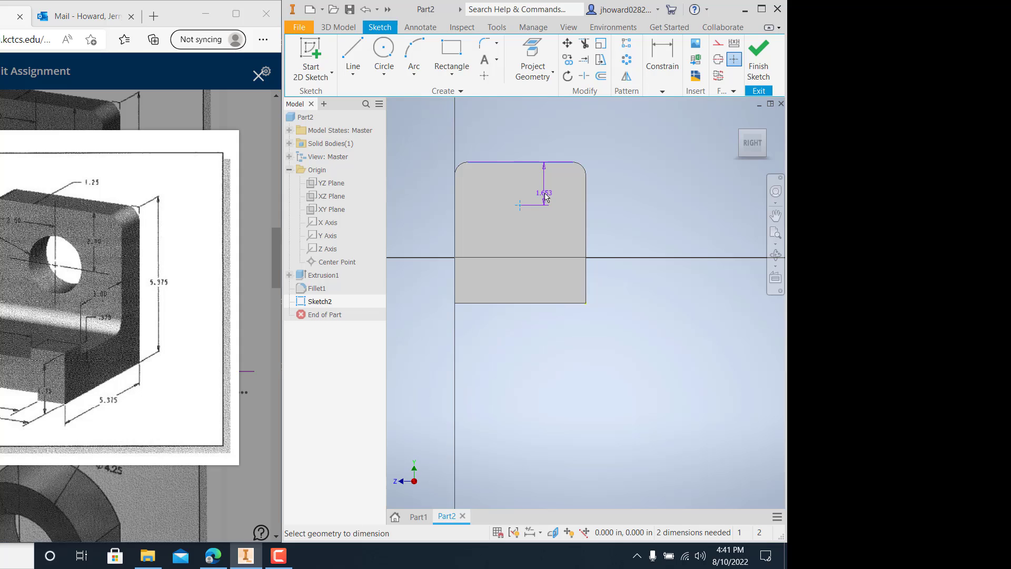
{"action": "left_click", "coordinate": [545, 194]}
{"action": "type", "text": "2"}
{"action": "key", "text": "Return"}
{"action": "left_click", "coordinate": [758, 58]}
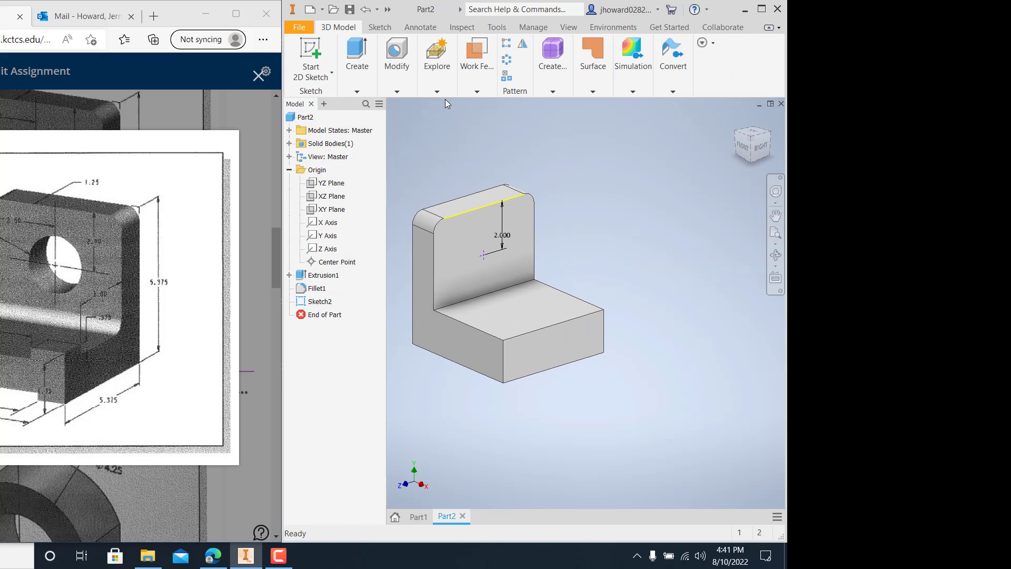
Cut a simple 2 in diameter hole through all at the sketched centre point in the upright.
{"action": "left_click", "coordinate": [398, 93]}
{"action": "left_click", "coordinate": [399, 118]}
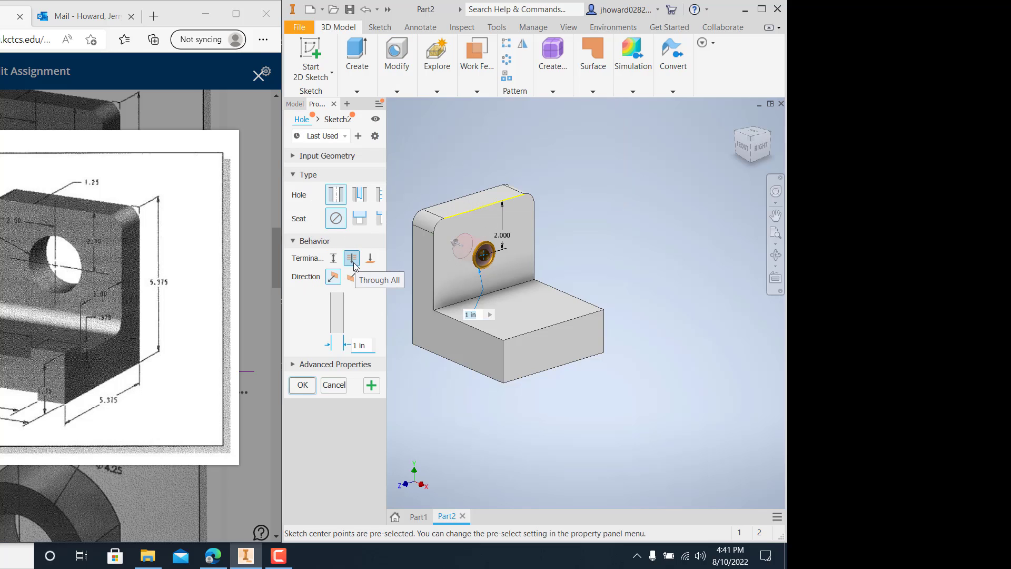
{"action": "double_click", "coordinate": [365, 345]}
{"action": "type", "text": "2"}
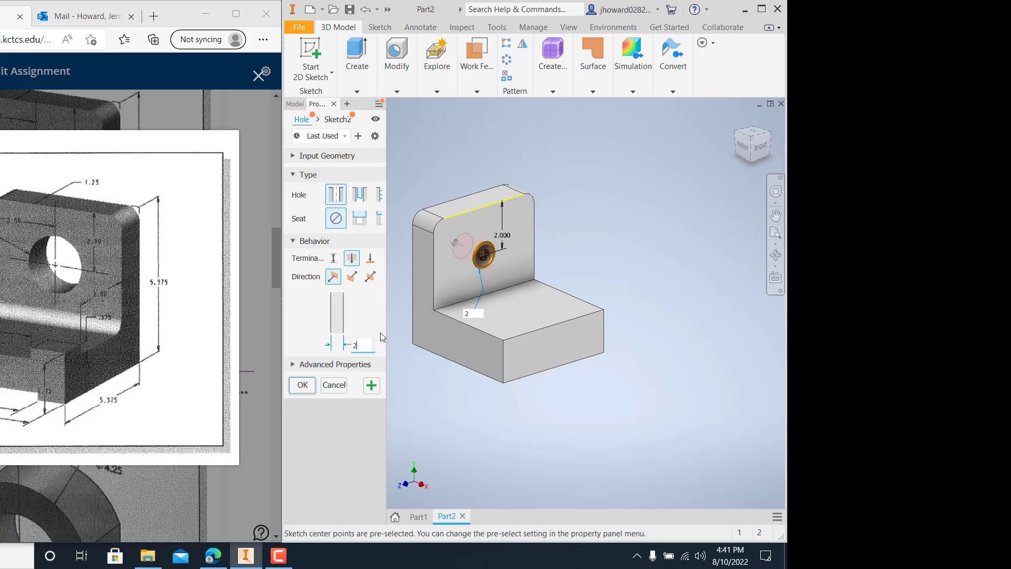
{"action": "left_click", "coordinate": [311, 385]}
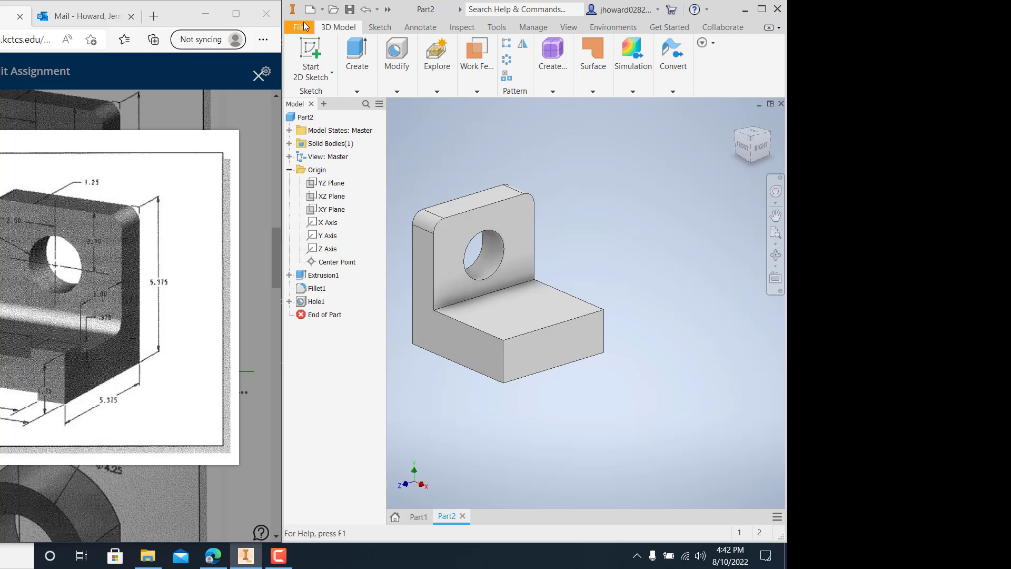
Sketch a rectangle about 3.15 in wide on the base's front end face, straddling its bottom edge.
{"action": "left_click", "coordinate": [357, 69]}
{"action": "left_click", "coordinate": [315, 76]}
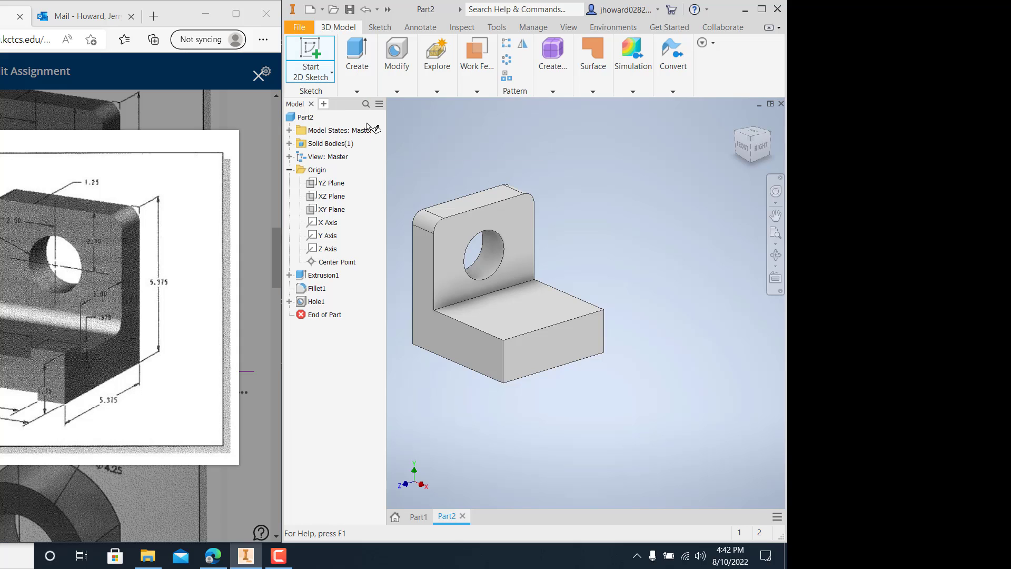
{"action": "left_click", "coordinate": [552, 358]}
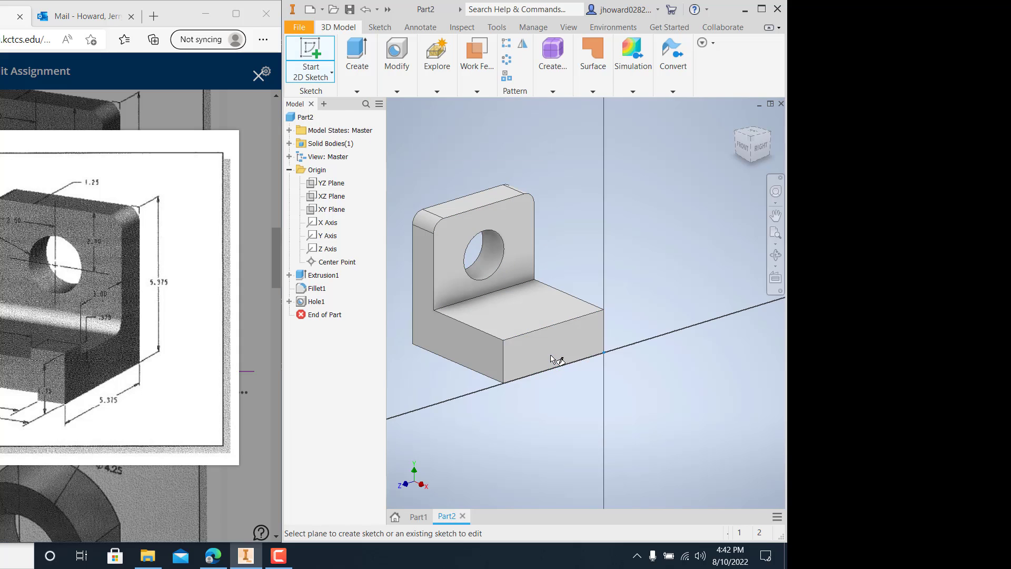
{"action": "left_click", "coordinate": [440, 62]}
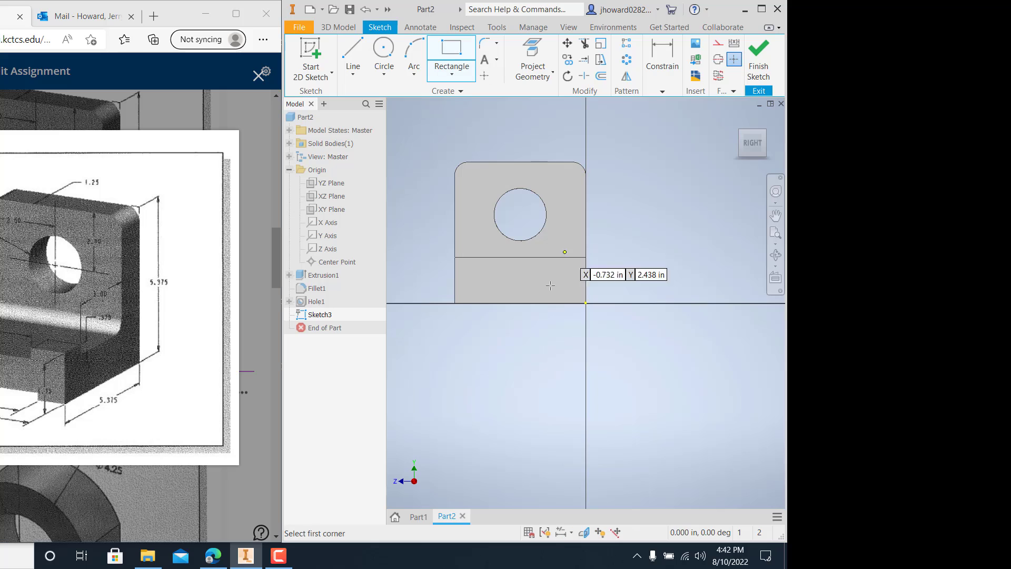
{"action": "left_click", "coordinate": [481, 325]}
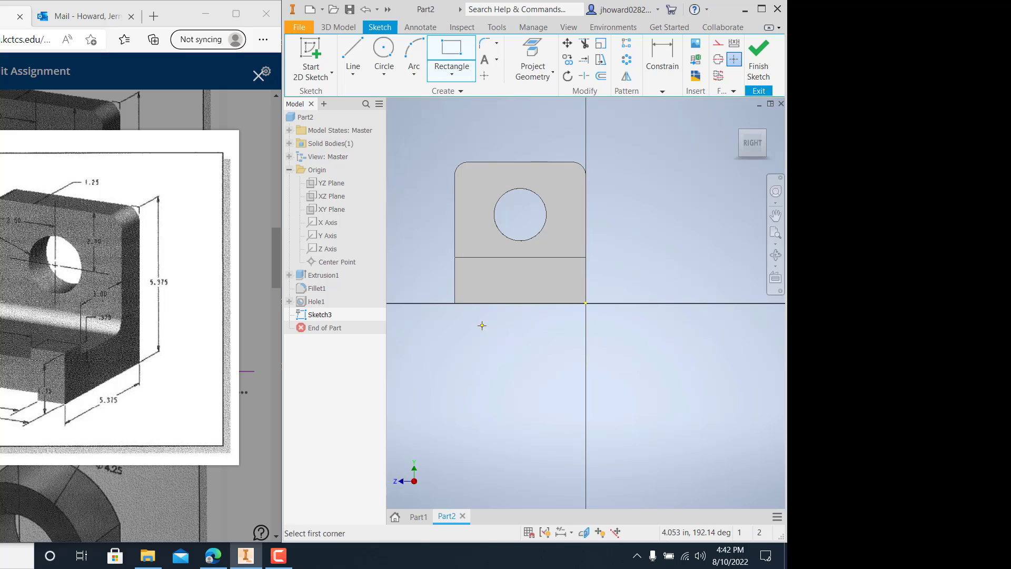
{"action": "left_click", "coordinate": [564, 279]}
Dimension the rectangle's top edge 0.125 in above the base's bottom edge.
{"action": "left_click", "coordinate": [668, 78]}
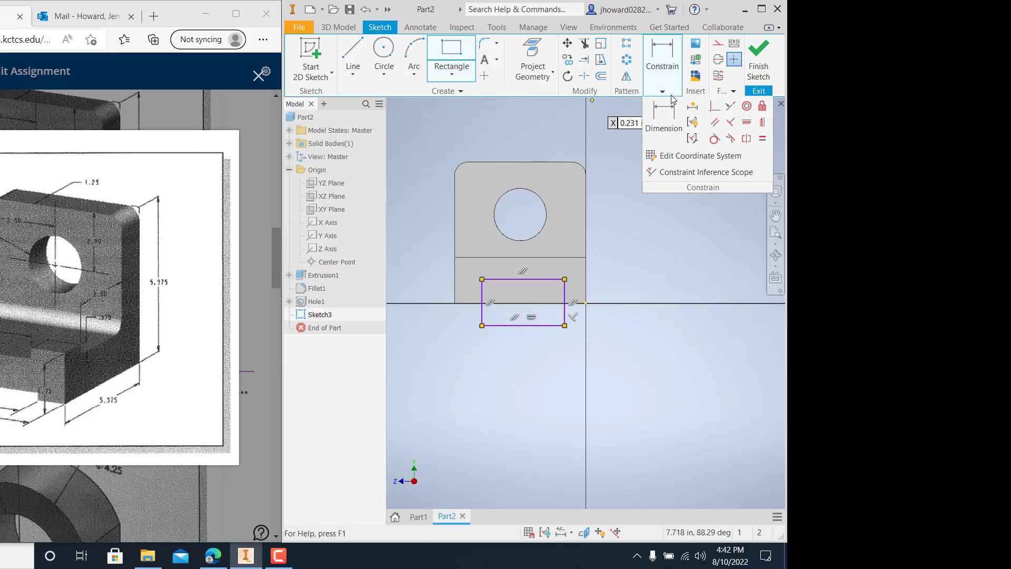
{"action": "left_click", "coordinate": [665, 117]}
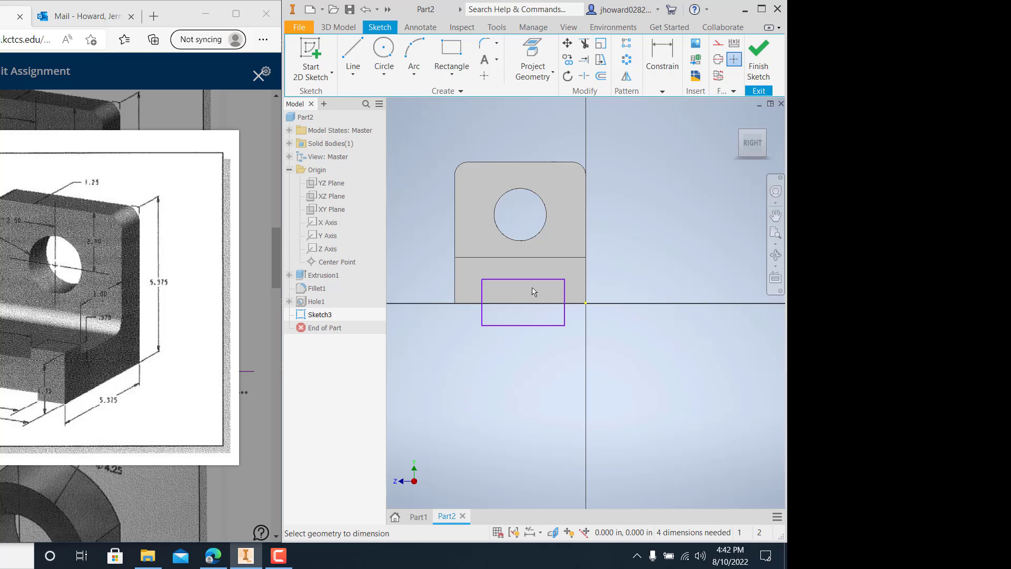
{"action": "left_click", "coordinate": [534, 285]}
{"action": "left_click", "coordinate": [537, 304]}
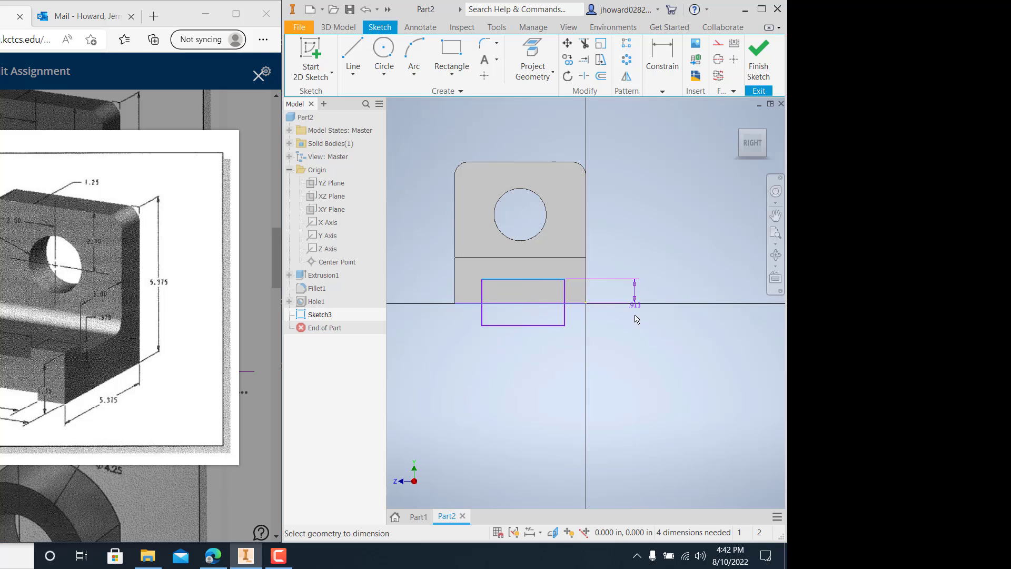
{"action": "left_click", "coordinate": [636, 332]}
{"action": "type", "text": ".125"}
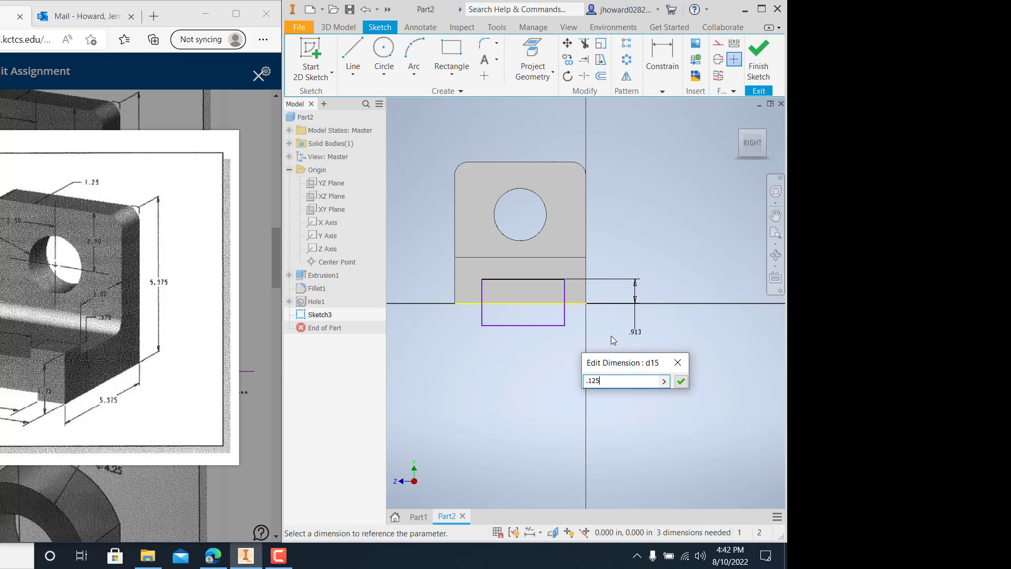
{"action": "key", "text": "Return"}
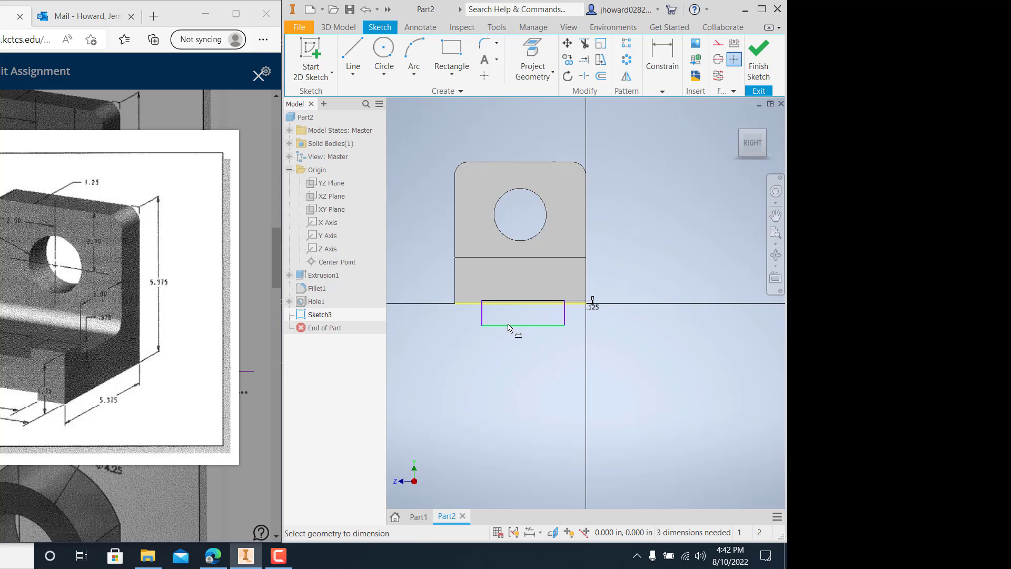
Dimension the rectangle's width to 3 in.
{"action": "scroll", "coordinate": [513, 324], "scroll_direction": "down", "scroll_amount": 3}
{"action": "left_click", "coordinate": [568, 329]}
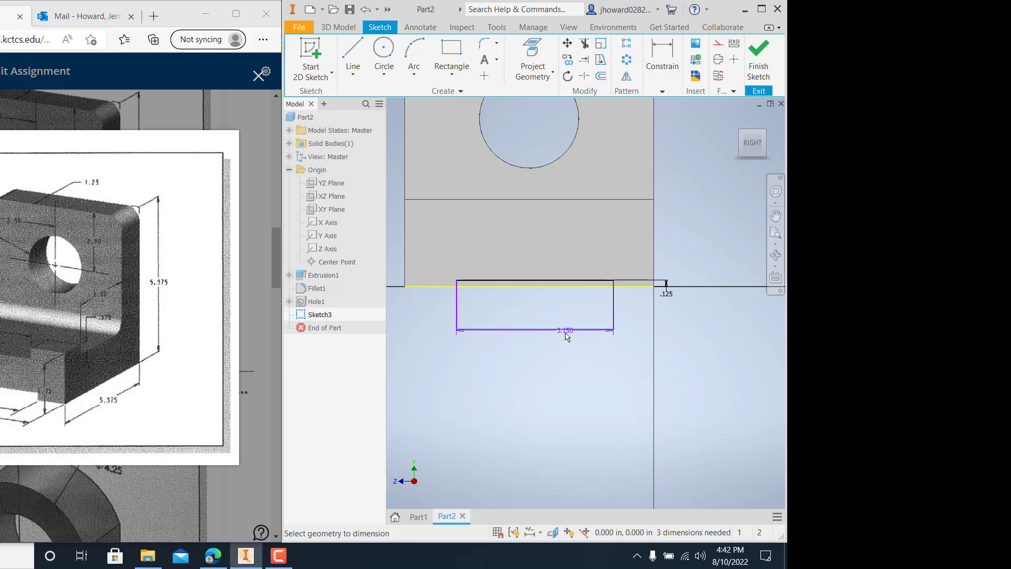
{"action": "left_click", "coordinate": [542, 373]}
{"action": "type", "text": "3"}
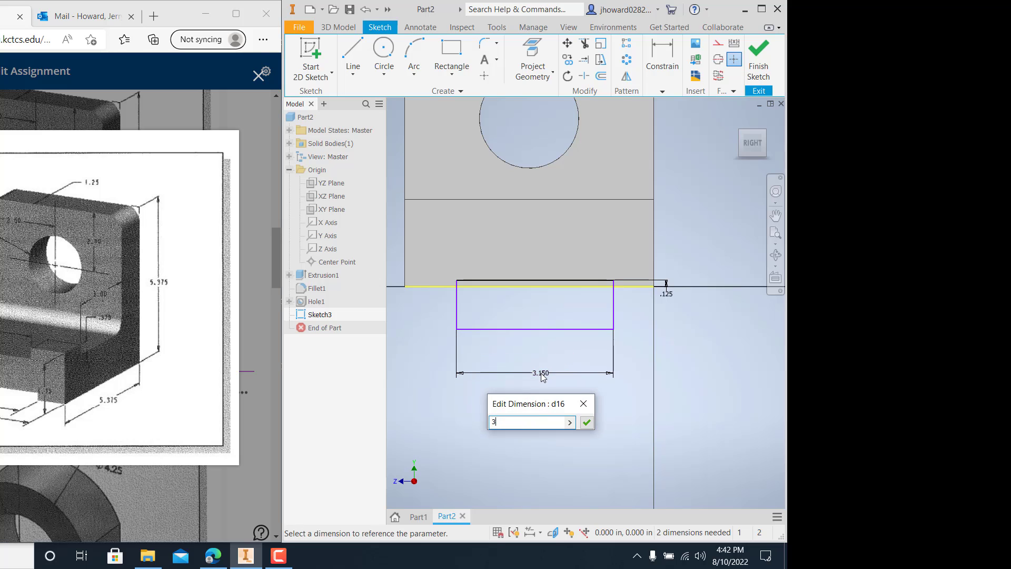
{"action": "key", "text": "Return"}
Dimension the rectangle's nearer side edge 1 in from the base's right side edge and finish the sketch.
{"action": "left_click", "coordinate": [608, 303]}
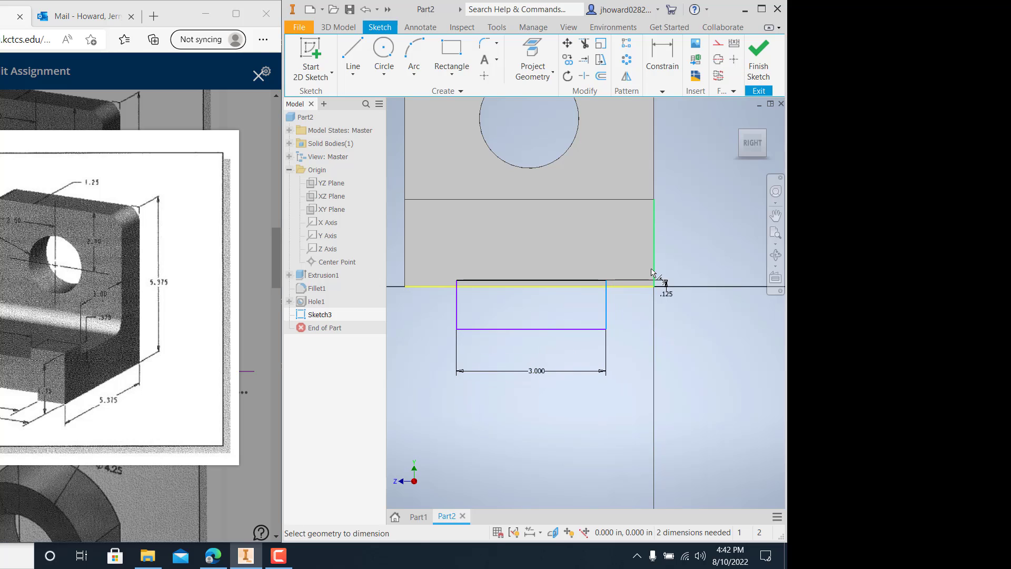
{"action": "left_click", "coordinate": [655, 279]}
{"action": "left_click", "coordinate": [639, 328]}
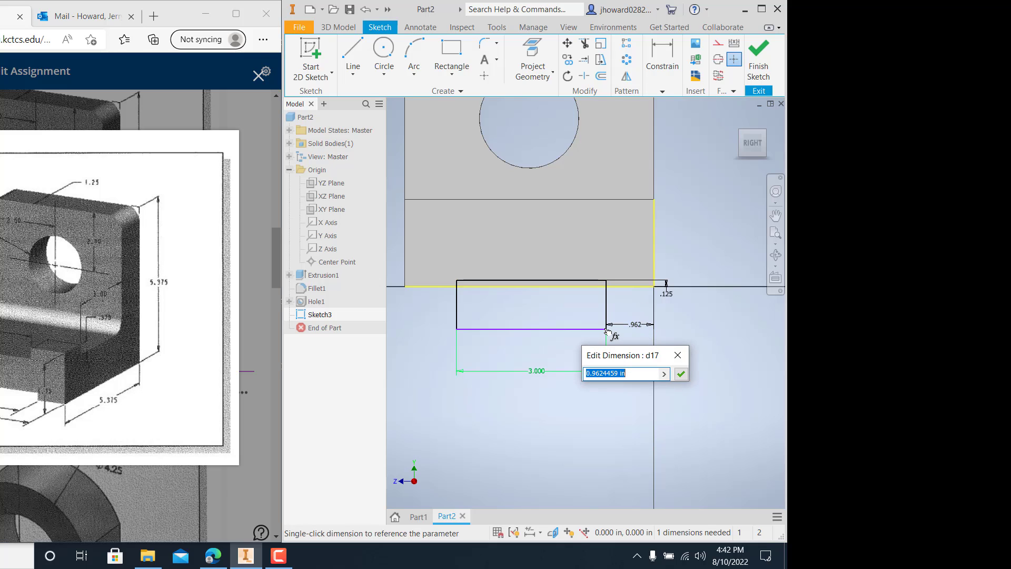
{"action": "mouse_move", "coordinate": [607, 330]}
{"action": "type", "text": "1"}
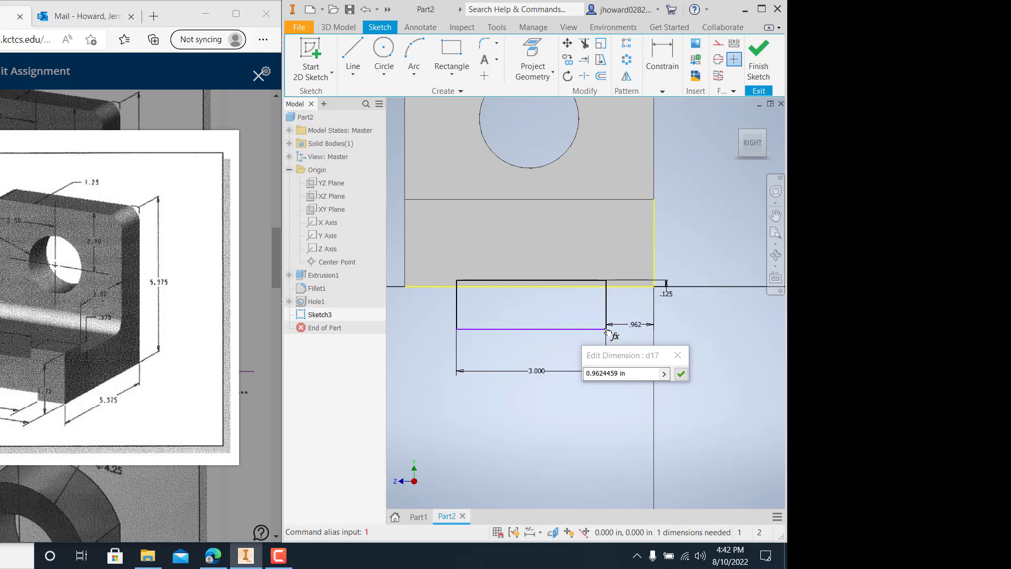
{"action": "left_click", "coordinate": [608, 380]}
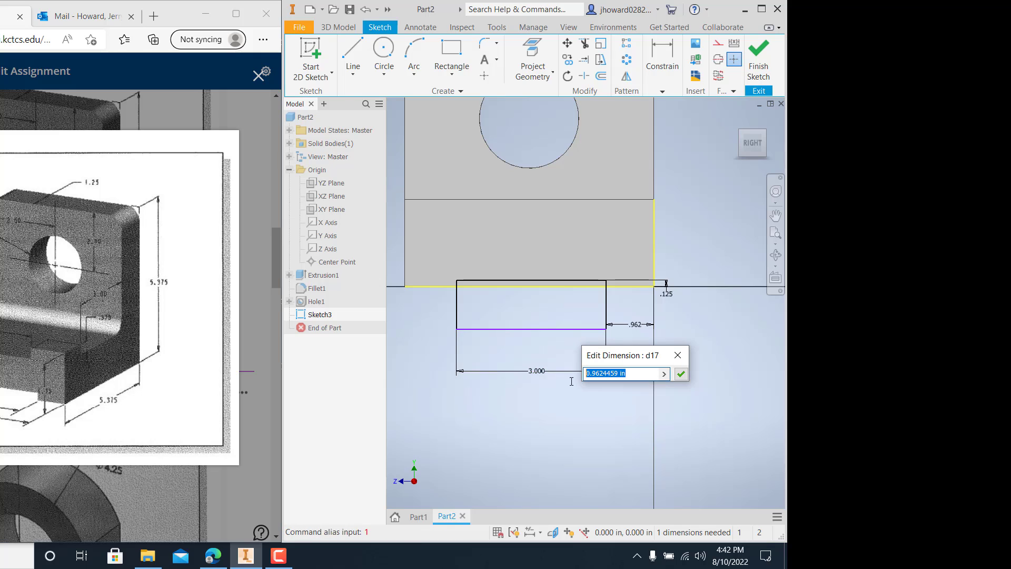
{"action": "type", "text": "1"}
{"action": "key", "text": "Return"}
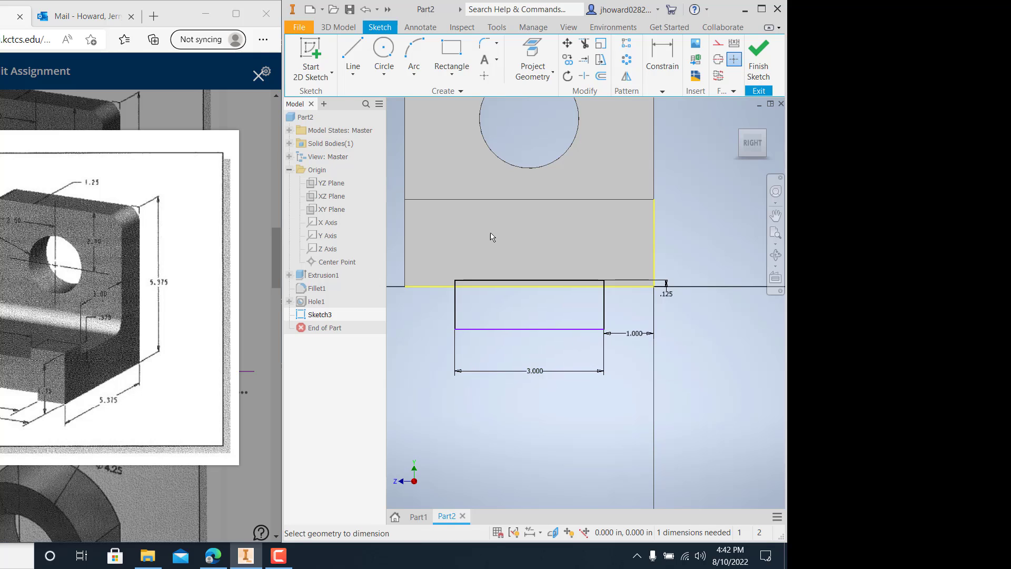
{"action": "left_click", "coordinate": [758, 61]}
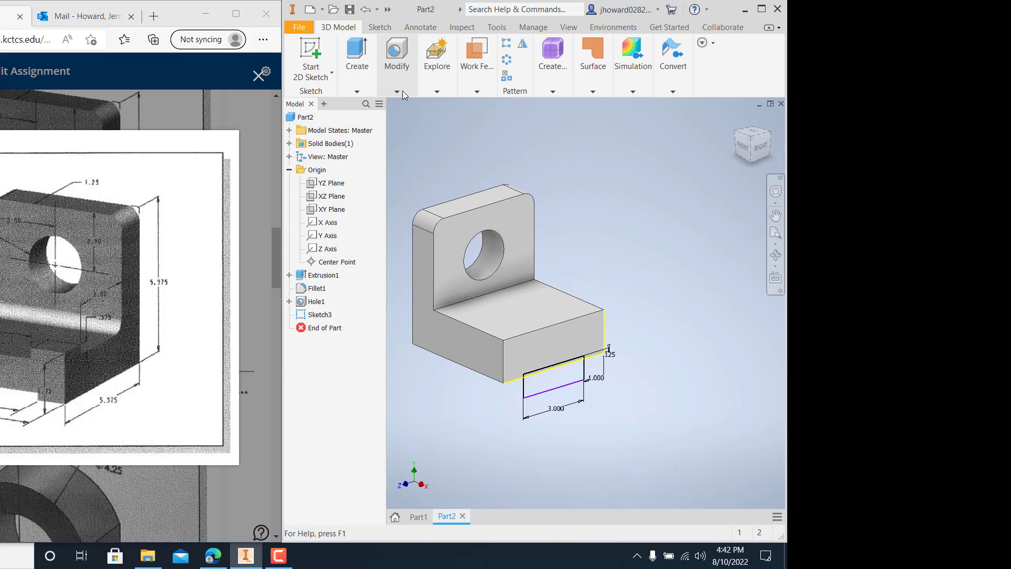
Extrude both regions of the rectangle back through the base as a cut to form the bottom slot.
{"action": "left_click", "coordinate": [357, 66]}
{"action": "left_click", "coordinate": [354, 119]}
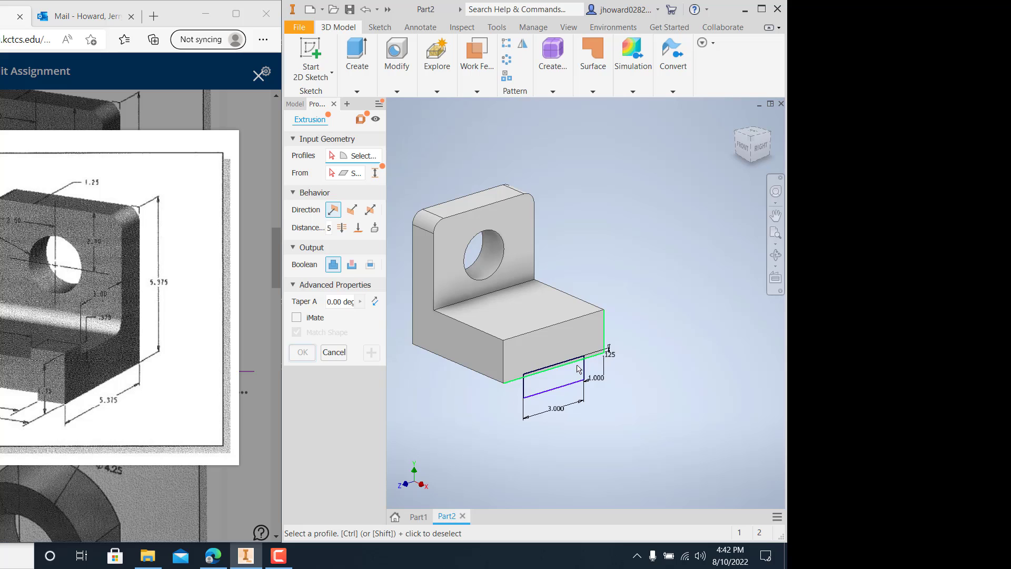
{"action": "scroll", "coordinate": [574, 372], "scroll_direction": "up", "scroll_amount": 5}
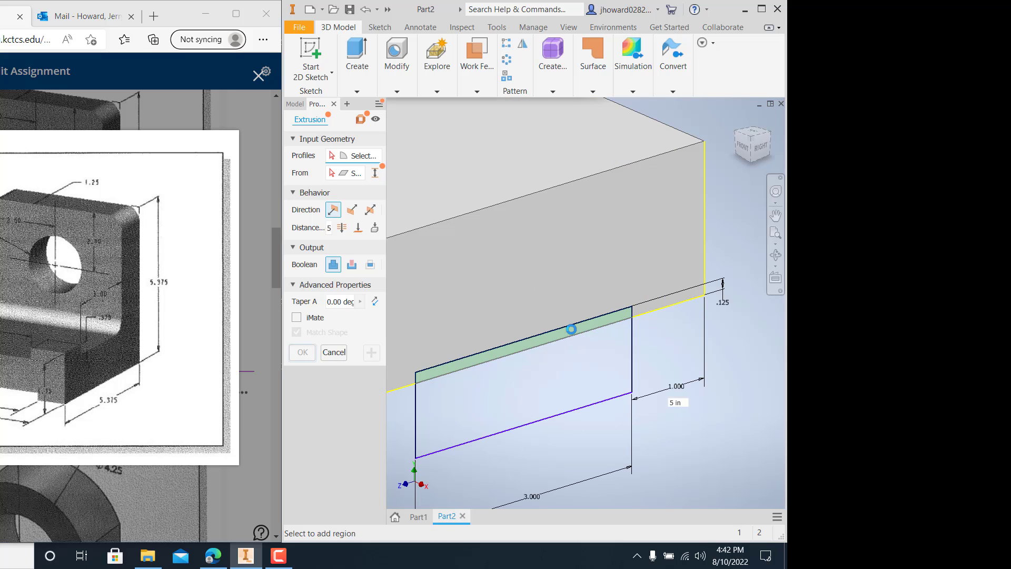
{"action": "left_click", "coordinate": [573, 334]}
{"action": "left_click", "coordinate": [540, 395]}
{"action": "scroll", "coordinate": [547, 390], "scroll_direction": "down", "scroll_amount": 5}
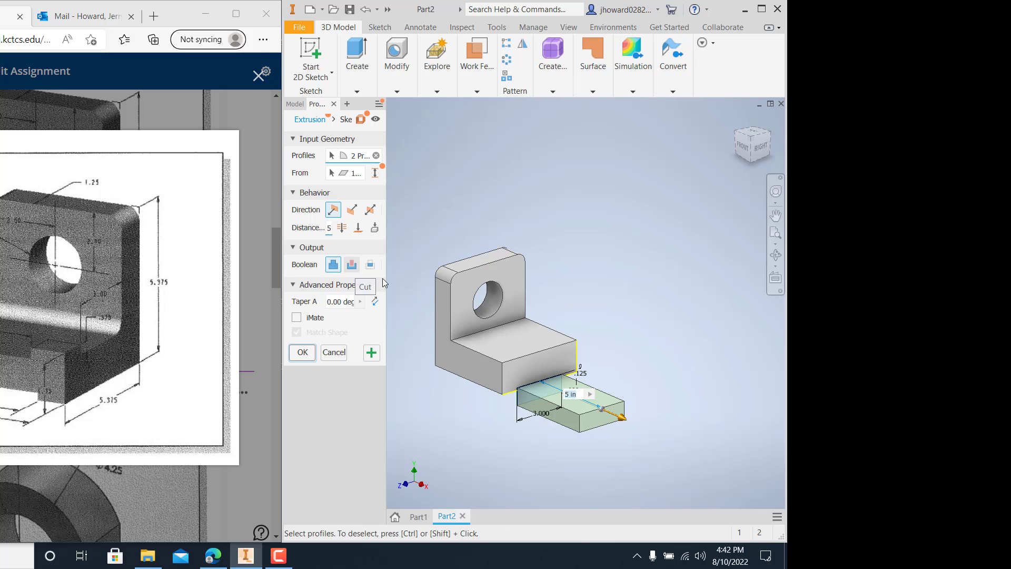
{"action": "left_click_drag", "start_coordinate": [623, 421], "coordinate": [441, 349]}
{"action": "left_click", "coordinate": [299, 351]}
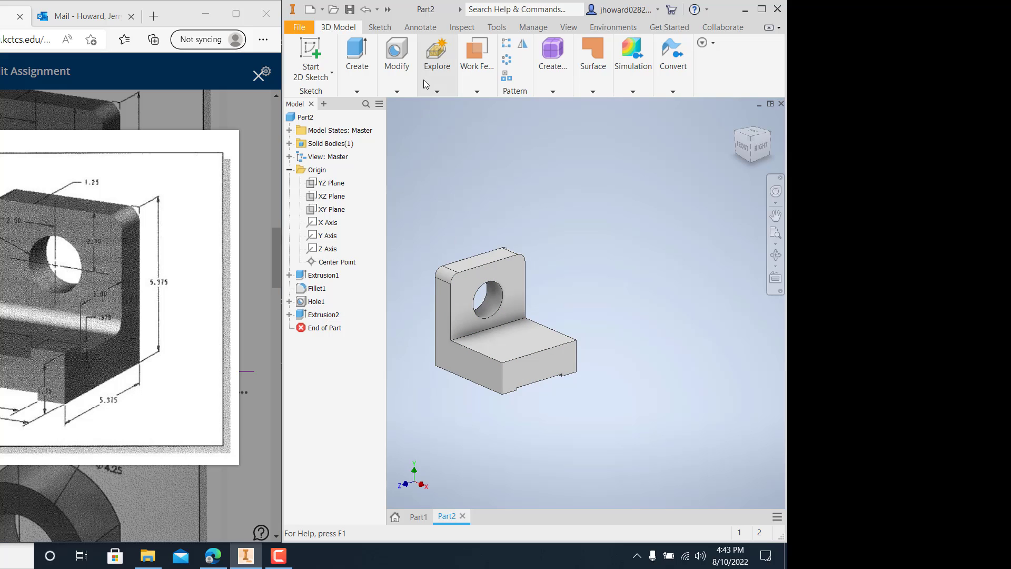
Sketch on the base's top face, drawing a line about 3.24 in long from the upright's front left corner along the base's left edge.
{"action": "left_click", "coordinate": [313, 83]}
{"action": "left_click", "coordinate": [324, 97]}
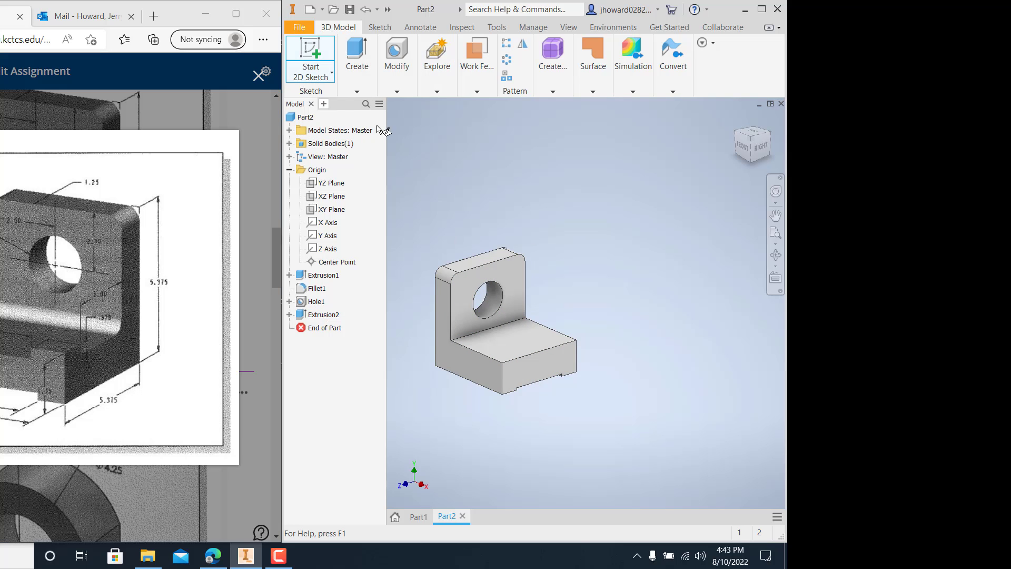
{"action": "left_click", "coordinate": [522, 334]}
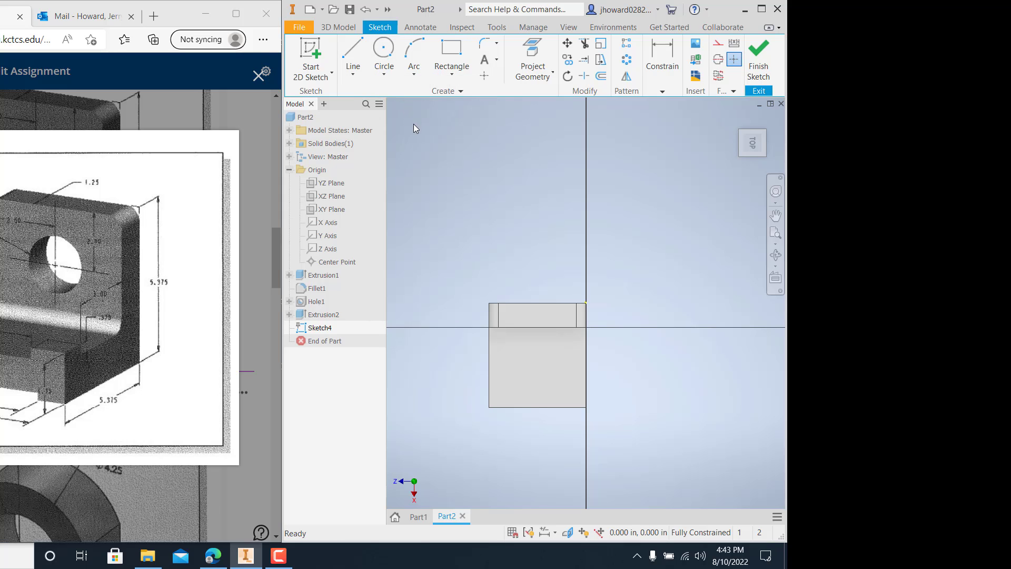
{"action": "left_click", "coordinate": [360, 56]}
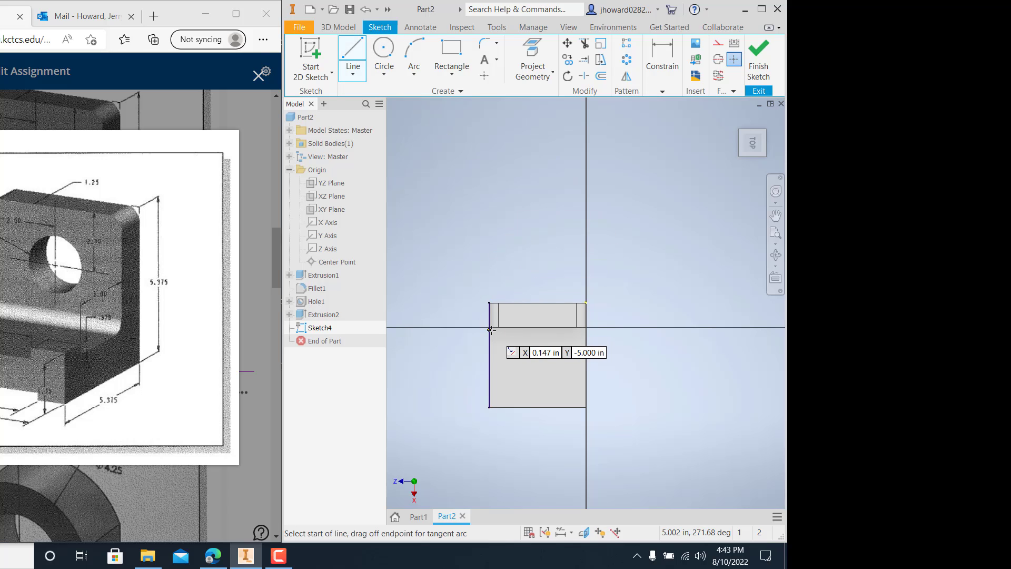
{"action": "scroll", "coordinate": [488, 329], "scroll_direction": "up", "scroll_amount": 3}
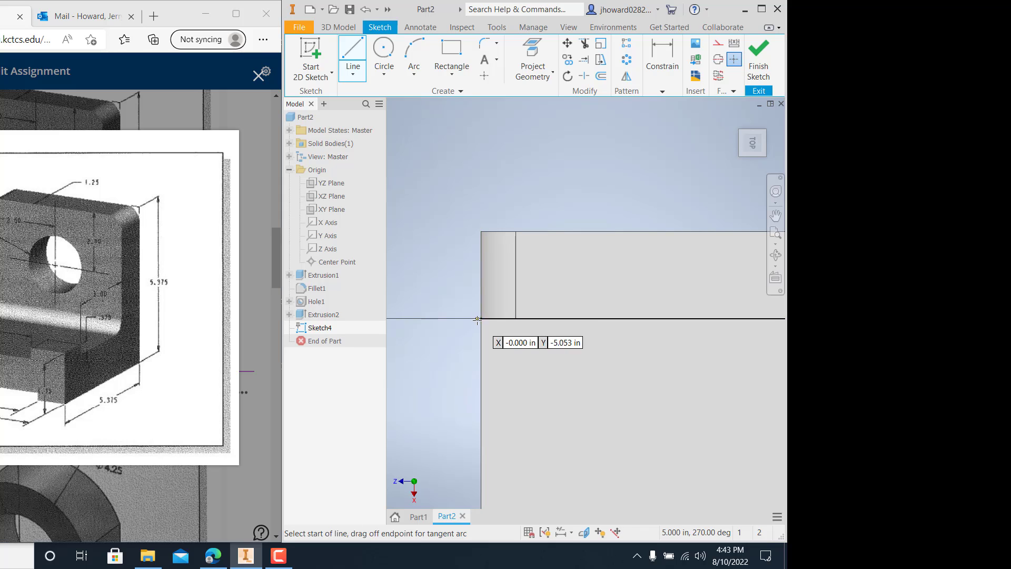
{"action": "left_click", "coordinate": [481, 319]}
{"action": "scroll", "coordinate": [484, 343], "scroll_direction": "down", "scroll_amount": 3}
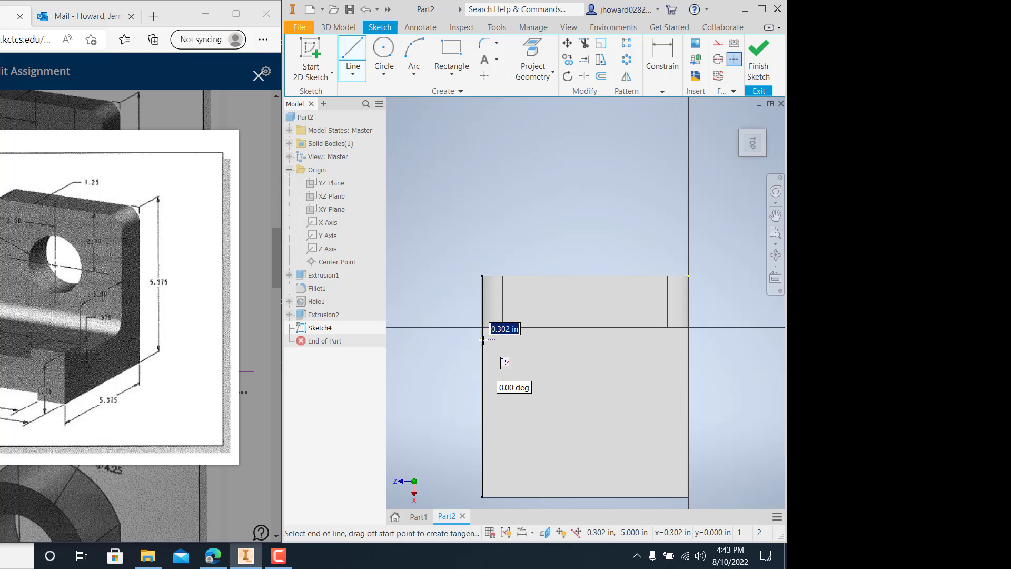
{"action": "scroll", "coordinate": [485, 372], "scroll_direction": "up", "scroll_amount": 3}
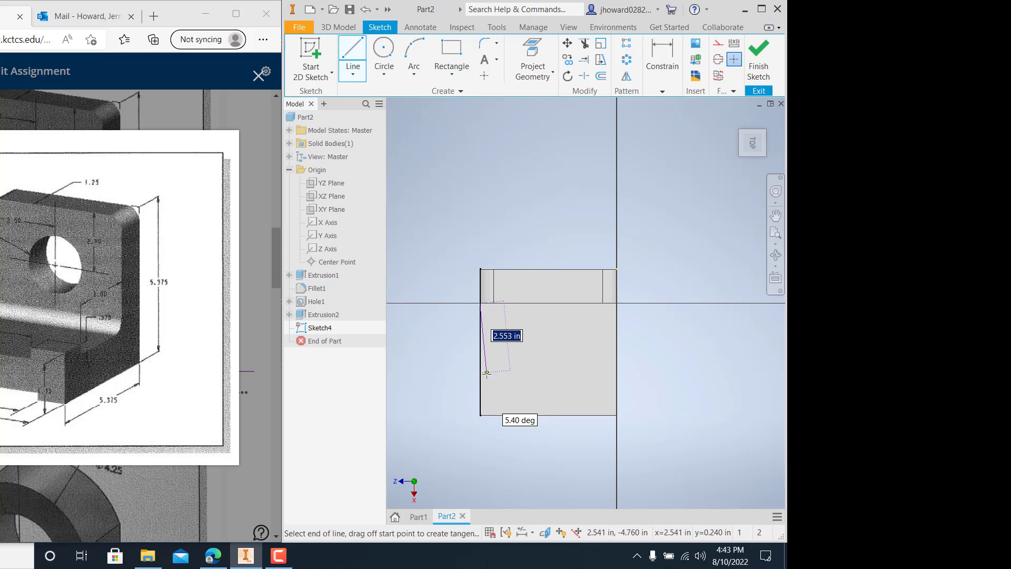
{"action": "scroll", "coordinate": [479, 396], "scroll_direction": "down", "scroll_amount": 3}
{"action": "scroll", "coordinate": [478, 396], "scroll_direction": "up", "scroll_amount": 3}
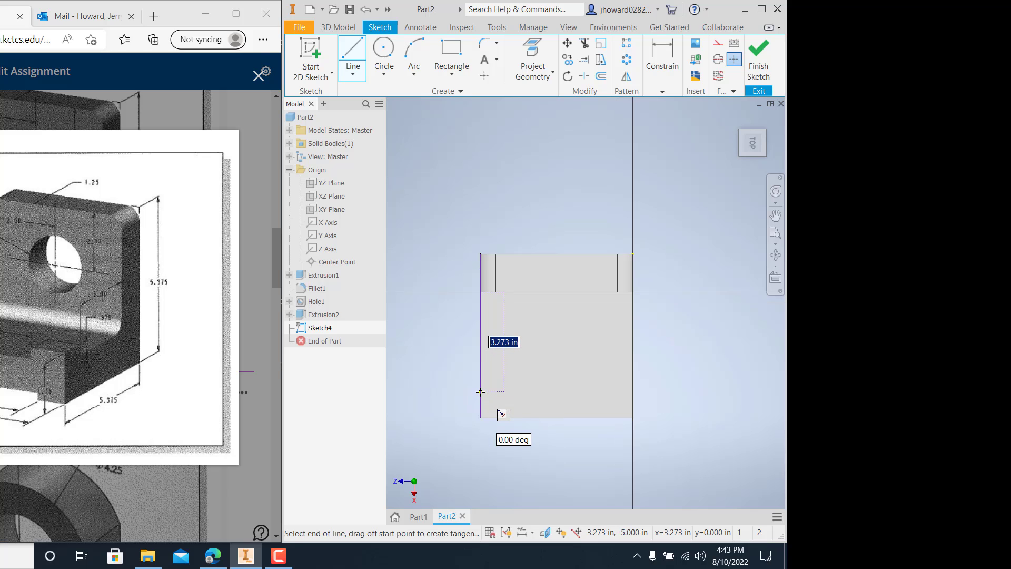
{"action": "double_click", "coordinate": [480, 390]}
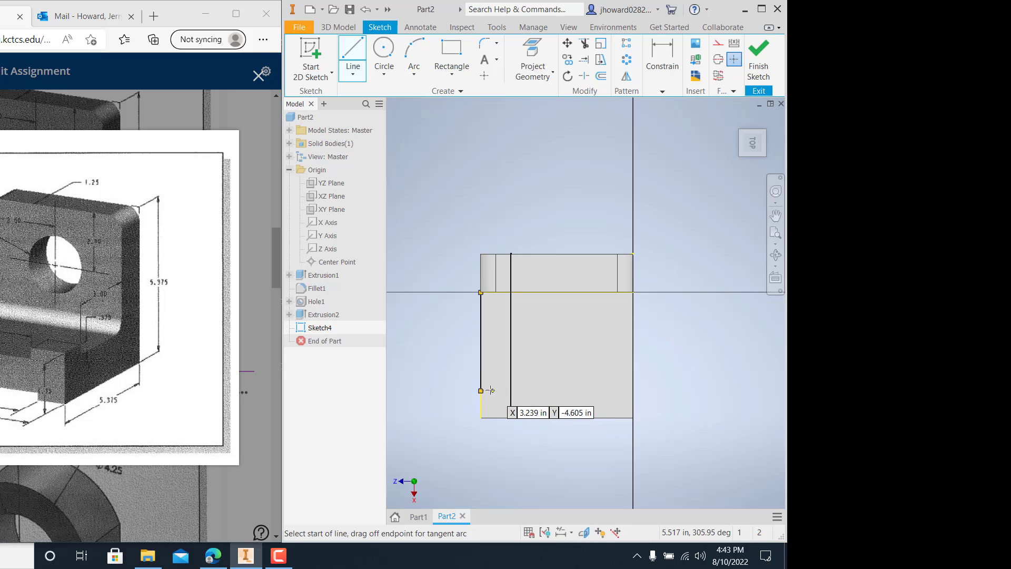
Draw the remaining stepped outline past the base's front and right edges, with a front tab about 2.33 in wide, and close it at the first line.
{"action": "left_click", "coordinate": [522, 391]}
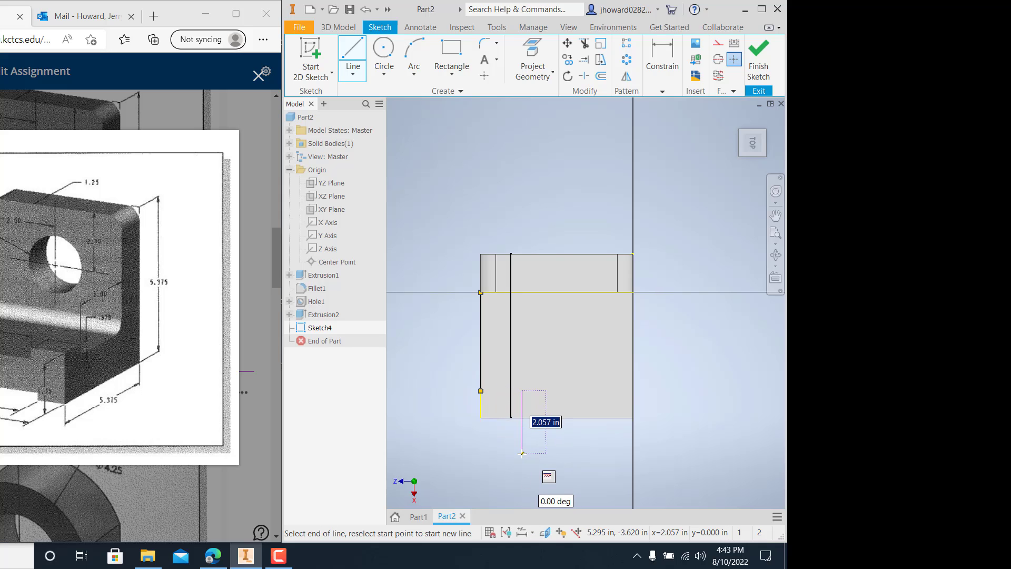
{"action": "left_click", "coordinate": [522, 452]}
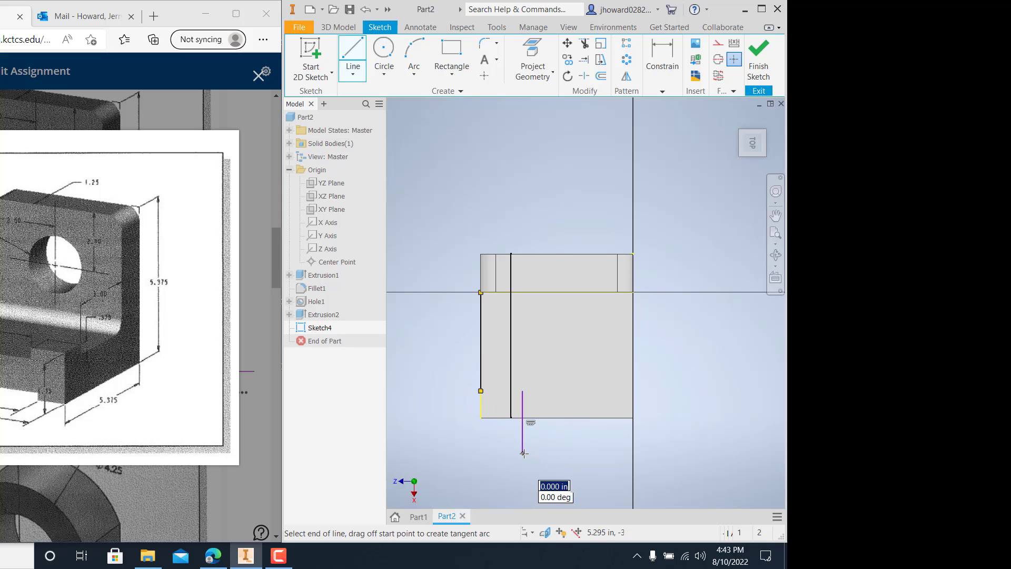
{"action": "left_click", "coordinate": [594, 453]}
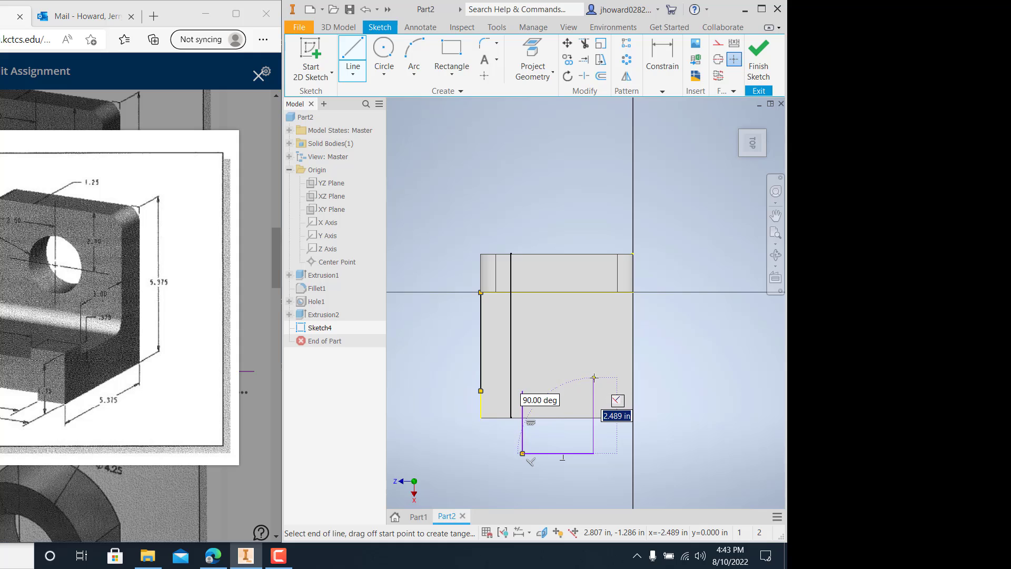
{"action": "left_click", "coordinate": [593, 377]}
{"action": "left_click", "coordinate": [649, 378]}
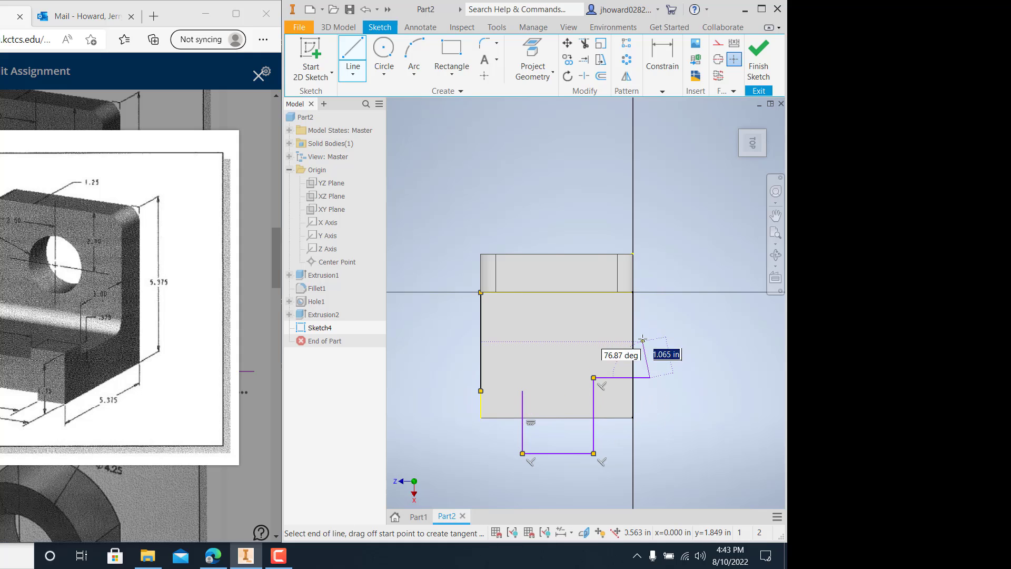
{"action": "left_click", "coordinate": [650, 292]}
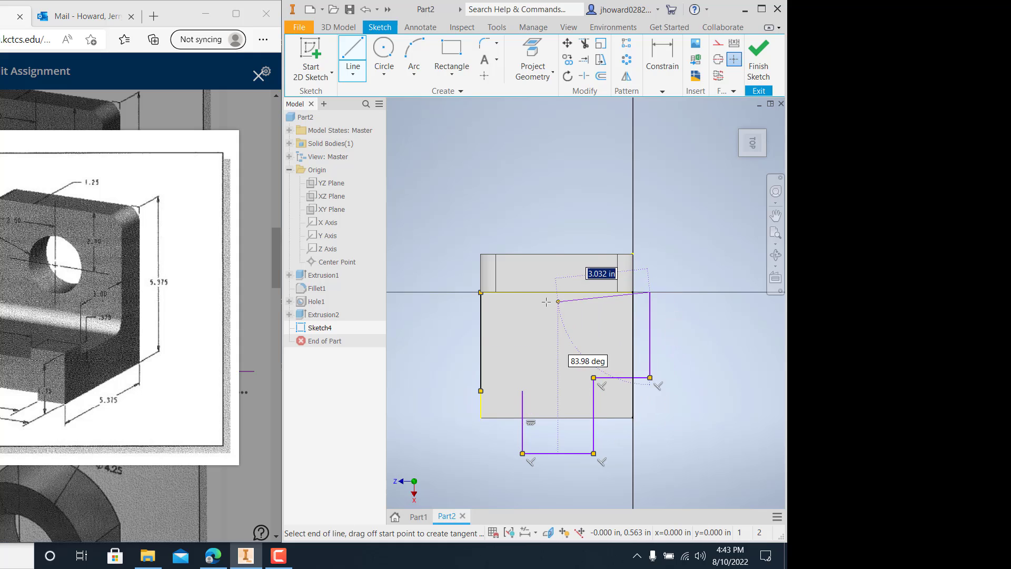
{"action": "left_click", "coordinate": [480, 292]}
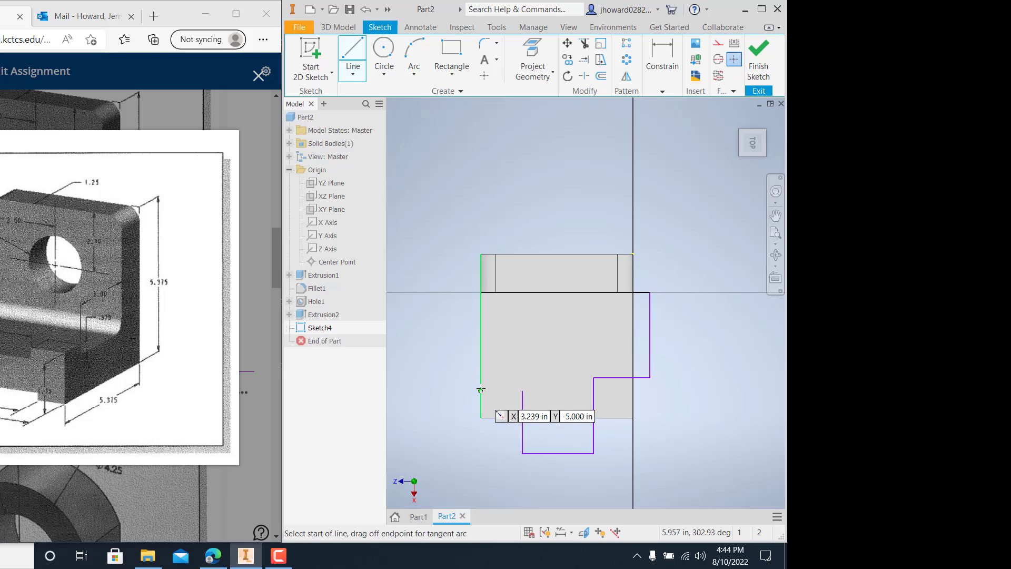
{"action": "left_click", "coordinate": [481, 390]}
{"action": "left_click", "coordinate": [523, 390]}
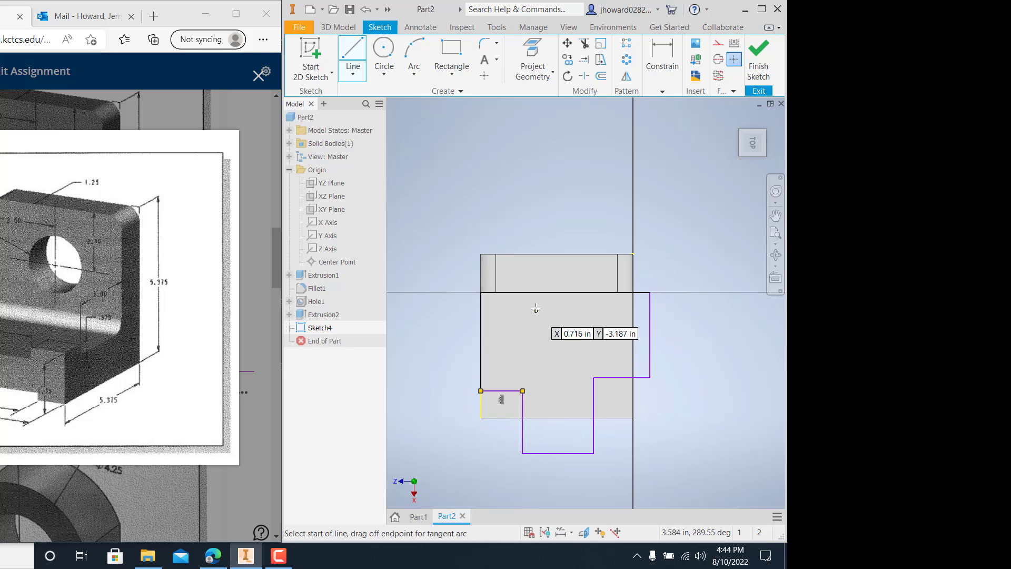
{"action": "key", "text": "Escape"}
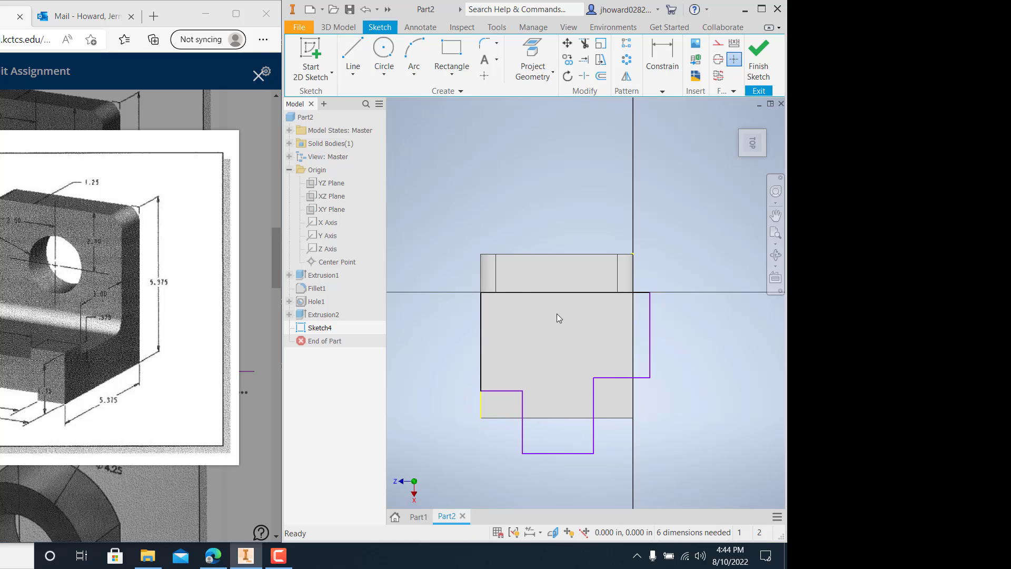
Dimension the width of the outline's front tab to 2.5 in.
{"action": "left_click", "coordinate": [662, 91]}
{"action": "left_click", "coordinate": [660, 119]}
{"action": "left_click", "coordinate": [553, 453]}
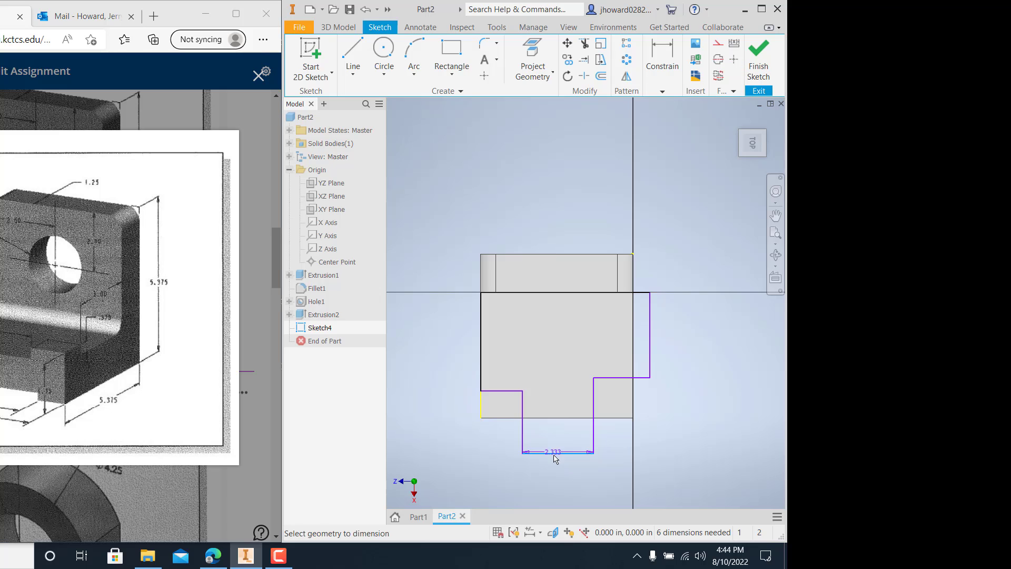
{"action": "left_click", "coordinate": [535, 458]}
{"action": "type", "text": "2.5"}
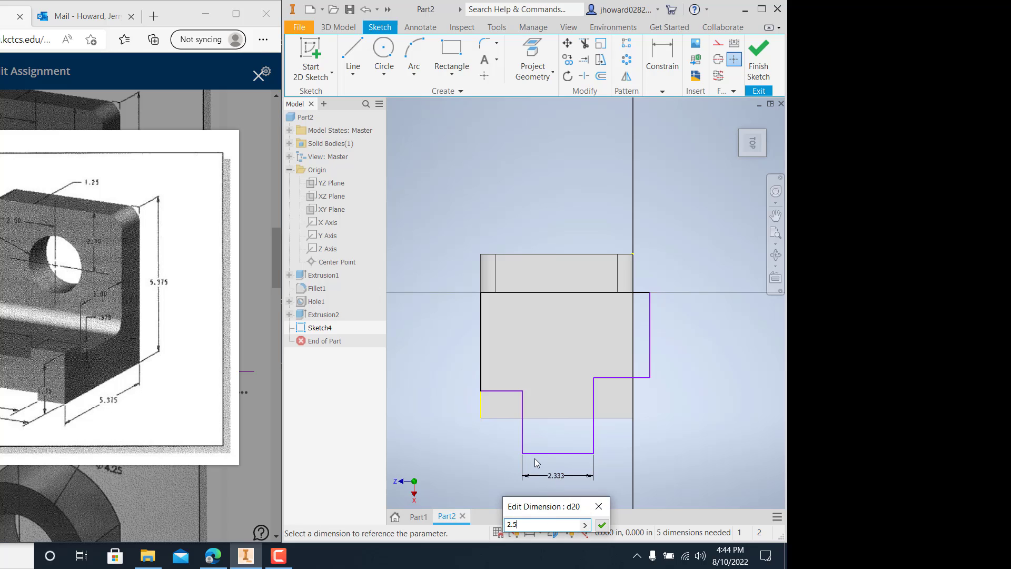
{"action": "key", "text": "Return"}
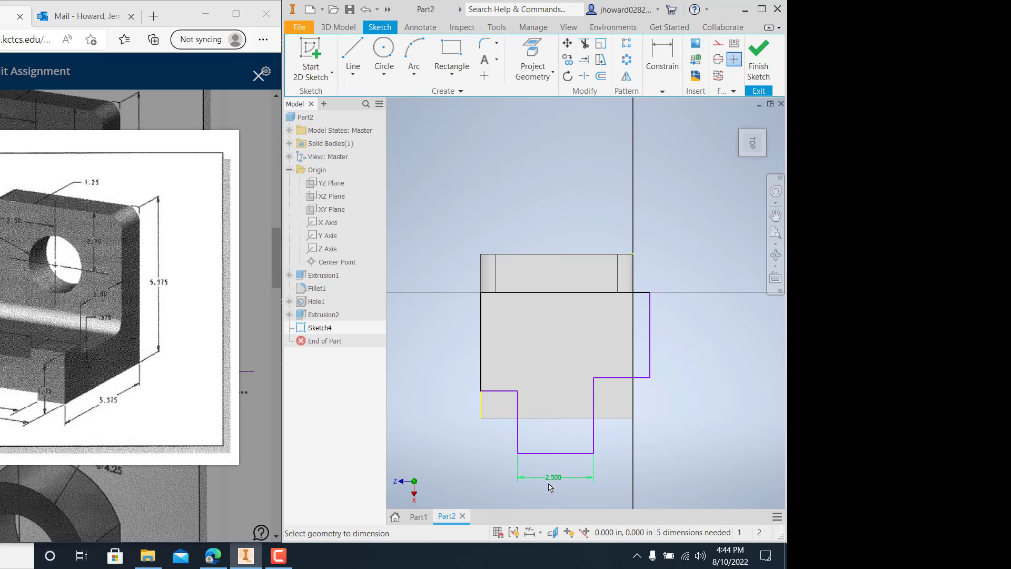
Dimension the front tab's right edge 1.25 in from the base's right side edge.
{"action": "left_click", "coordinate": [594, 412]}
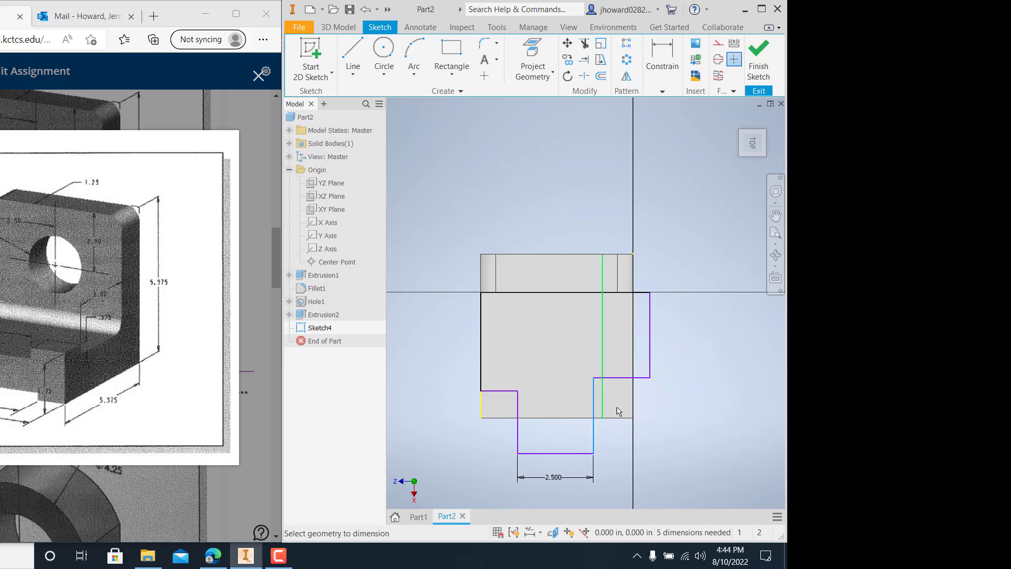
{"action": "left_click", "coordinate": [633, 414]}
{"action": "left_click", "coordinate": [613, 445]}
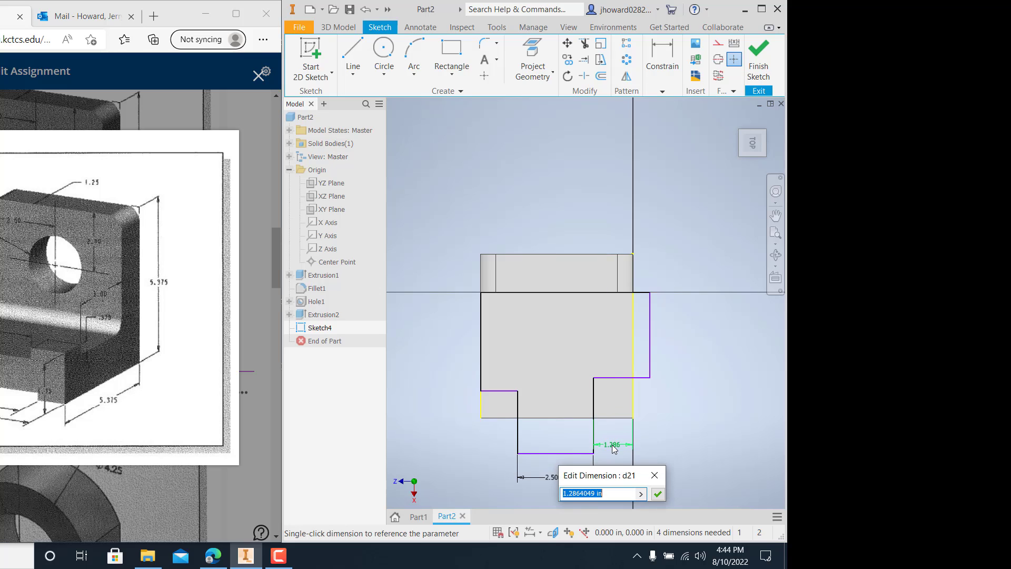
{"action": "type", "text": "1.25"}
{"action": "key", "text": "Return"}
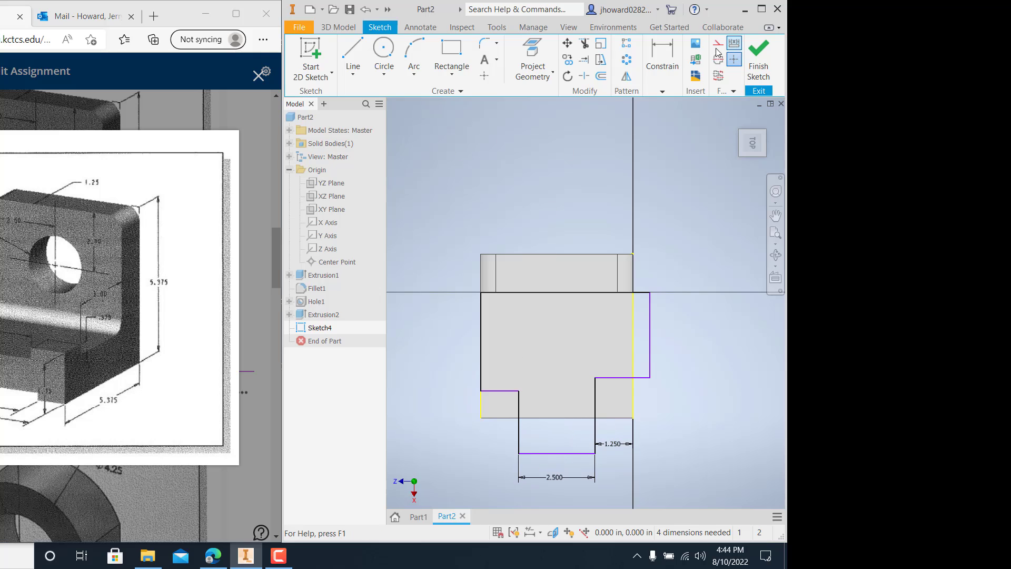
Dimension the outline's right shoulder line 1.25+3 in from the upright's back edge.
{"action": "left_click", "coordinate": [662, 91]}
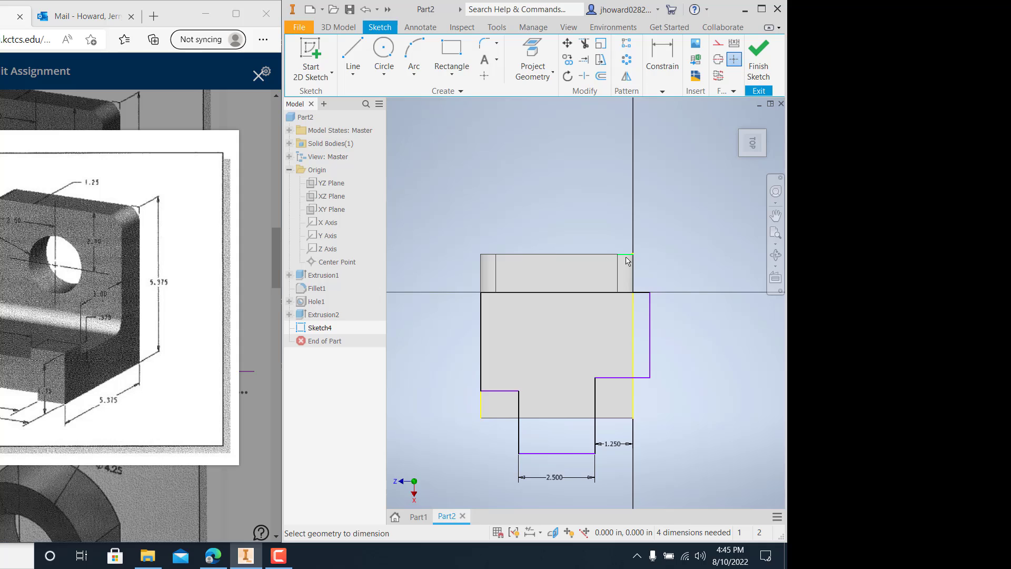
{"action": "mouse_move", "coordinate": [628, 261]}
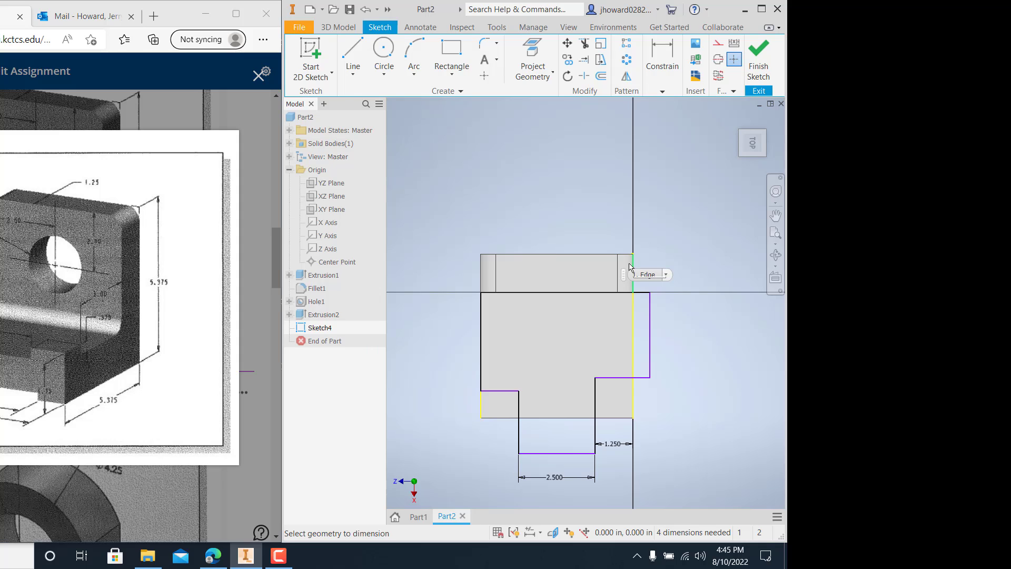
{"action": "left_click", "coordinate": [599, 255]}
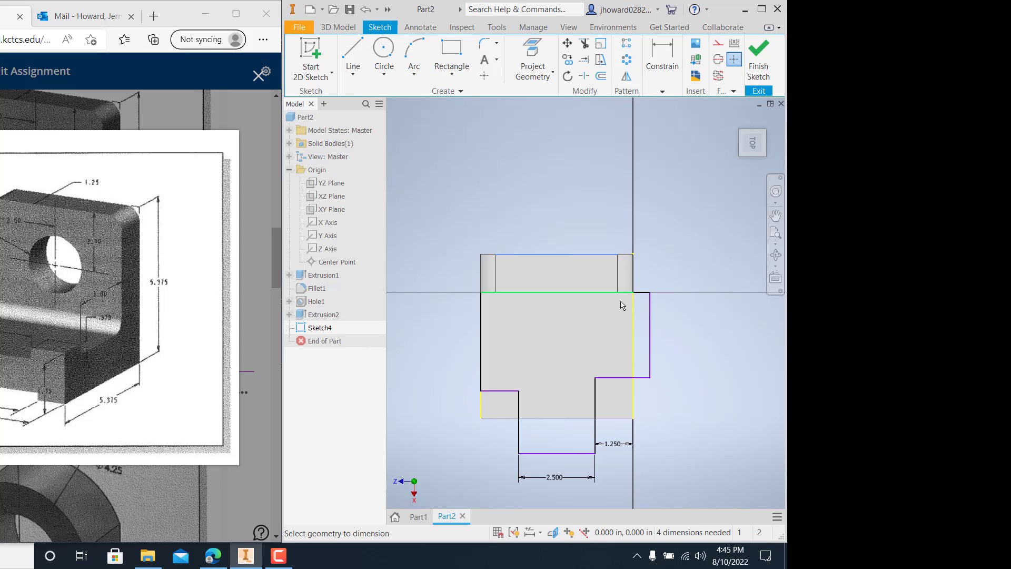
{"action": "left_click", "coordinate": [622, 377]}
{"action": "left_click", "coordinate": [712, 329]}
{"action": "key", "text": "Return"}
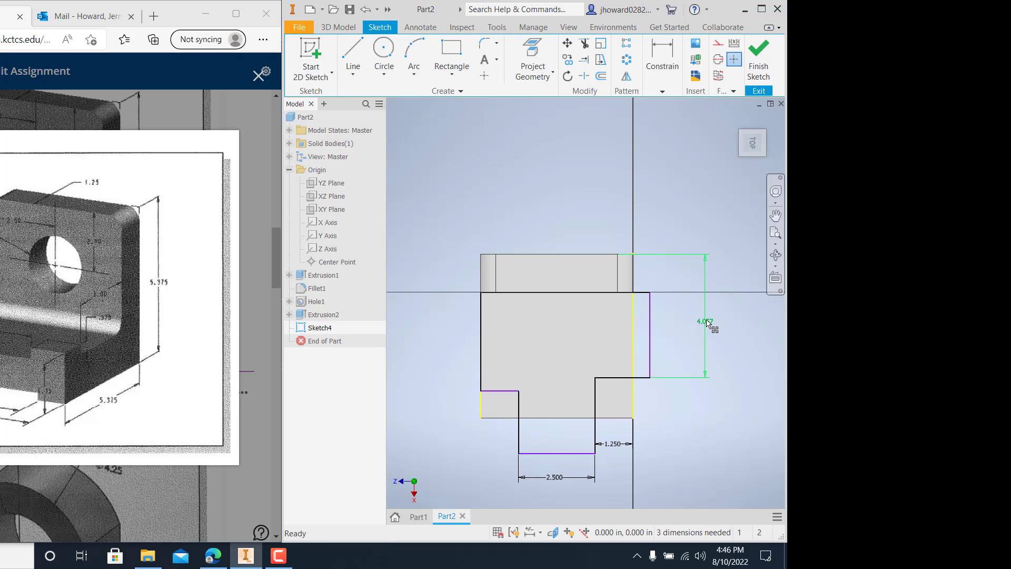
{"action": "left_click", "coordinate": [709, 325]}
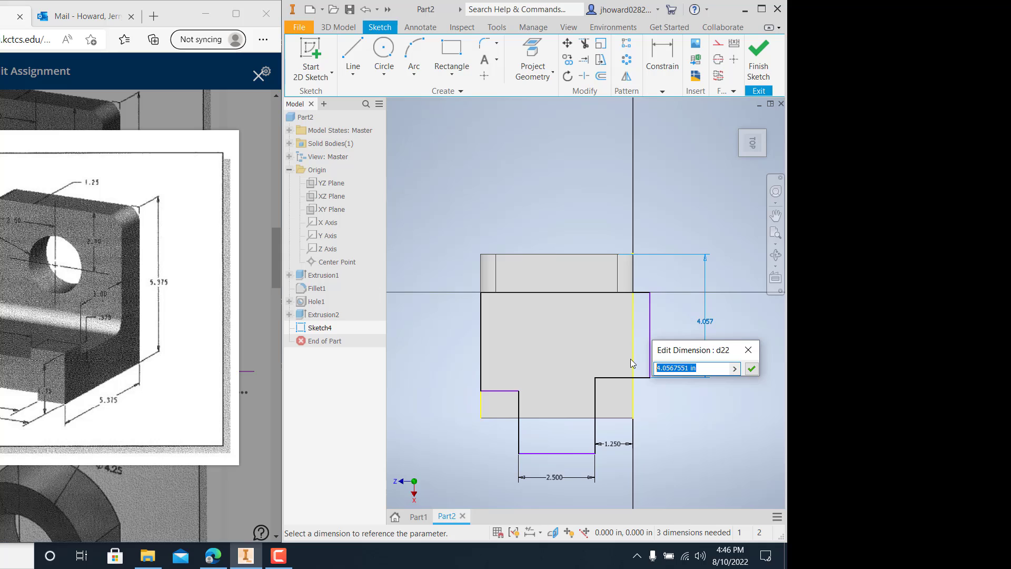
{"action": "type", "text": "1.25+3"}
{"action": "key", "text": "Return"}
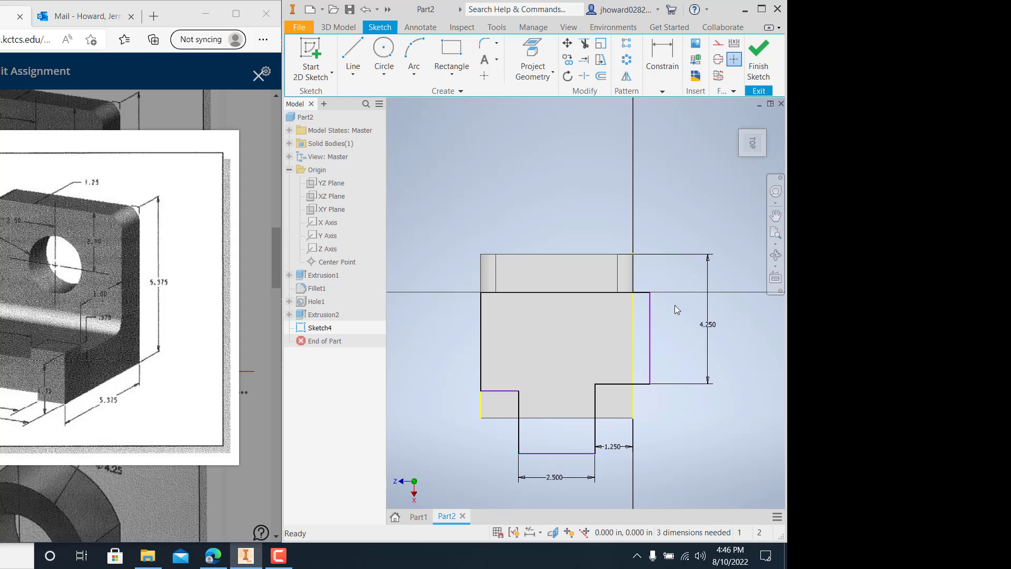
Dimension the outline's left shoulder line 4.25 in from the upright's back edge.
{"action": "left_click", "coordinate": [662, 91]}
{"action": "left_click", "coordinate": [668, 92]}
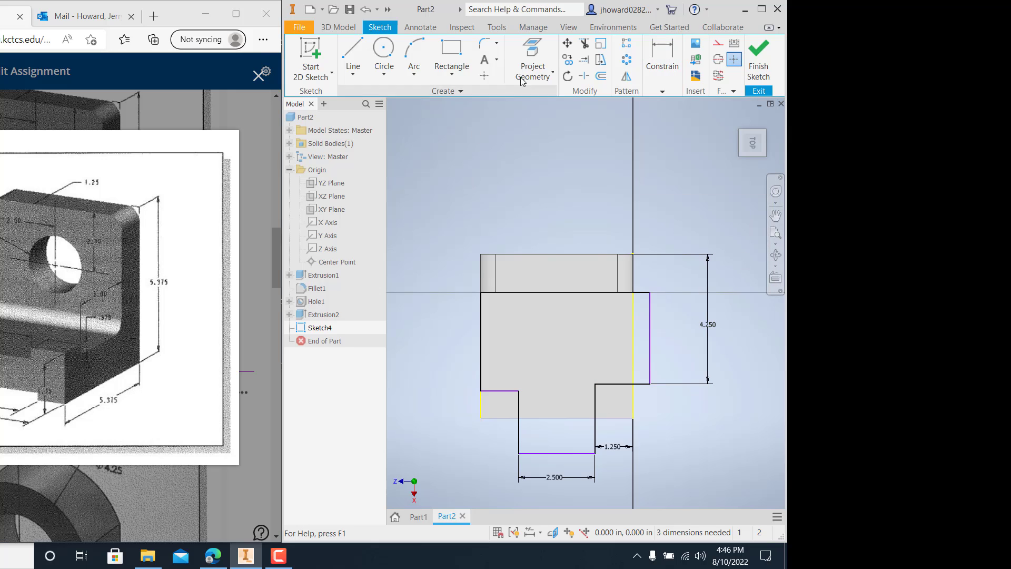
{"action": "left_click", "coordinate": [657, 63]}
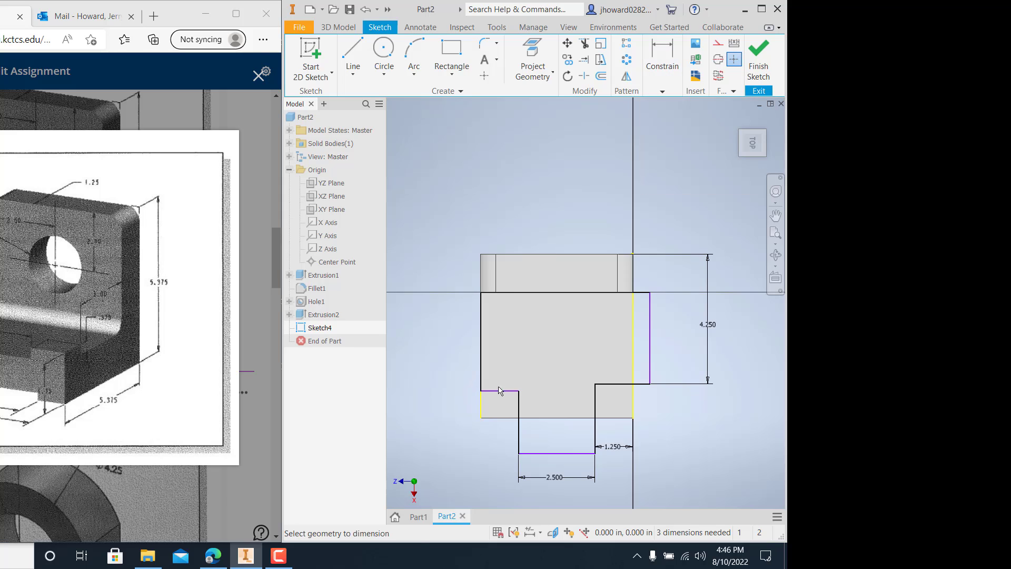
{"action": "left_click", "coordinate": [502, 255]}
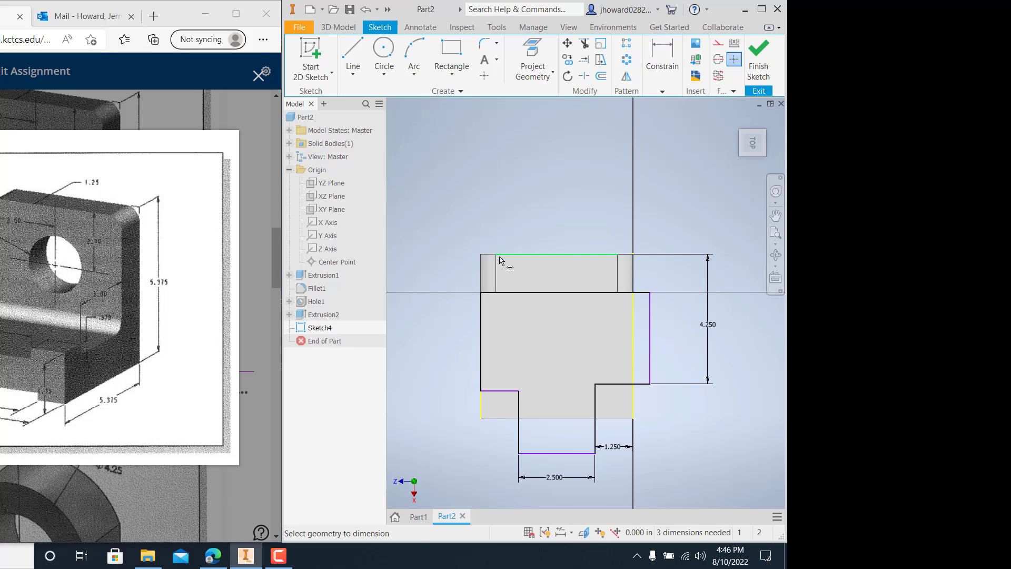
{"action": "left_click", "coordinate": [500, 391]}
{"action": "left_click", "coordinate": [449, 347]}
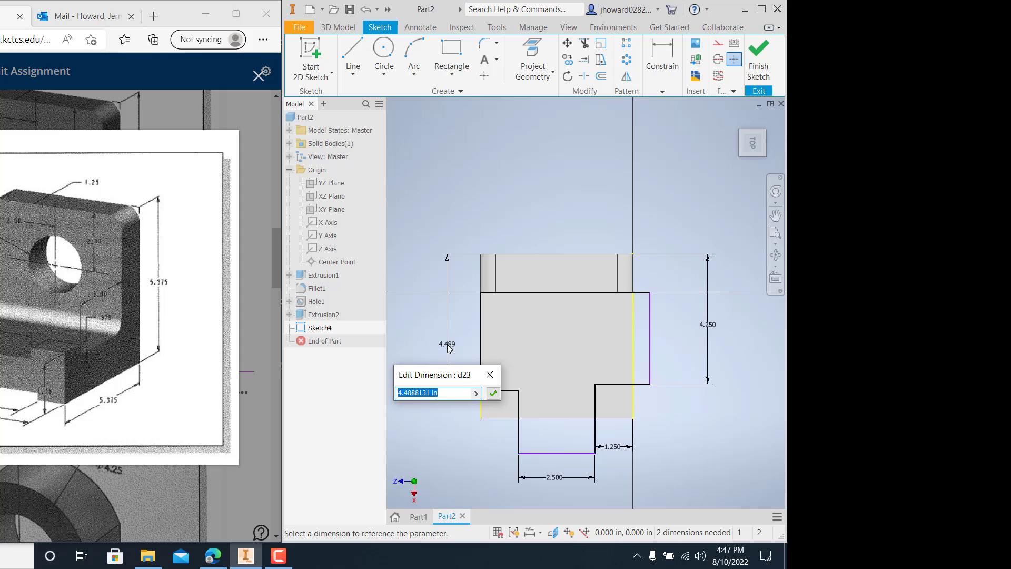
{"action": "type", "text": "4.25"}
{"action": "key", "text": "Return"}
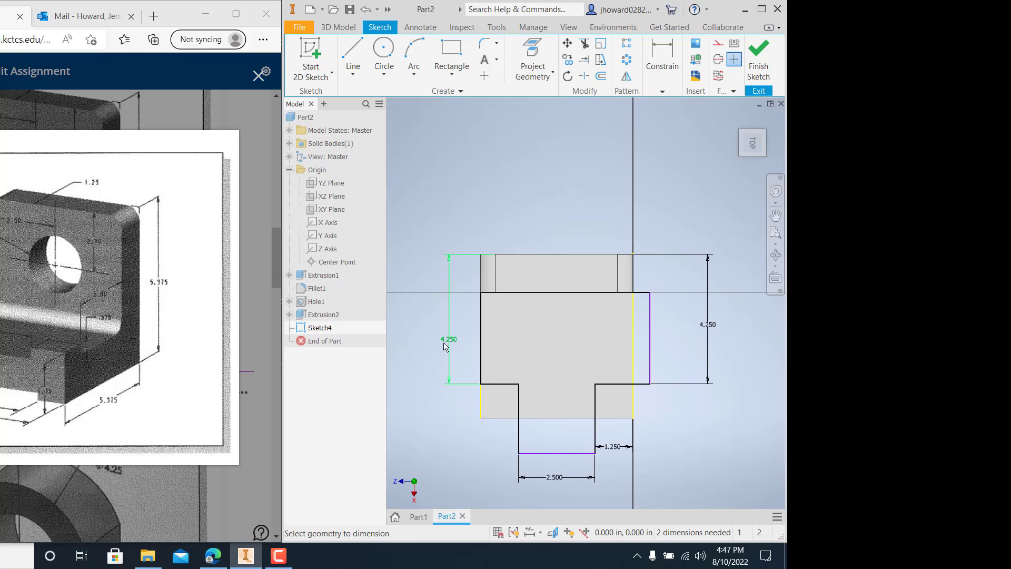
{"action": "left_click", "coordinate": [656, 82]}
{"action": "left_click", "coordinate": [663, 121]}
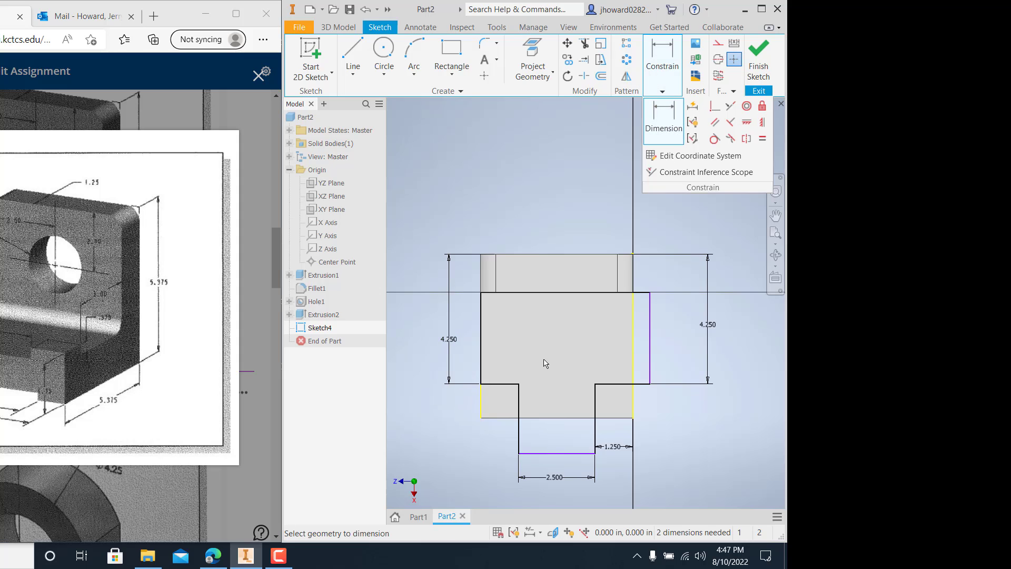
{"action": "left_click", "coordinate": [500, 384]}
{"action": "left_click", "coordinate": [503, 418]}
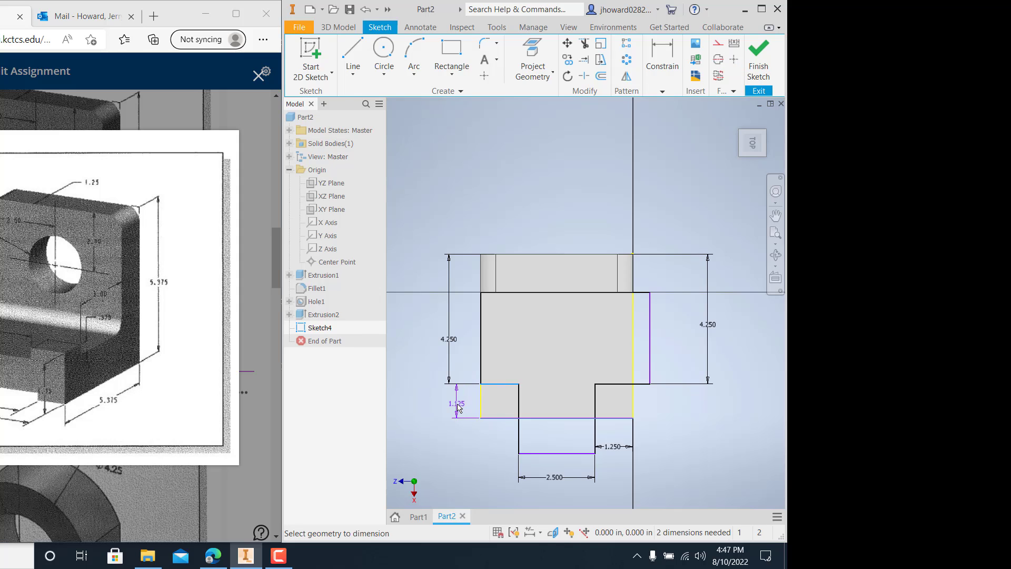
{"action": "key", "text": "Escape"}
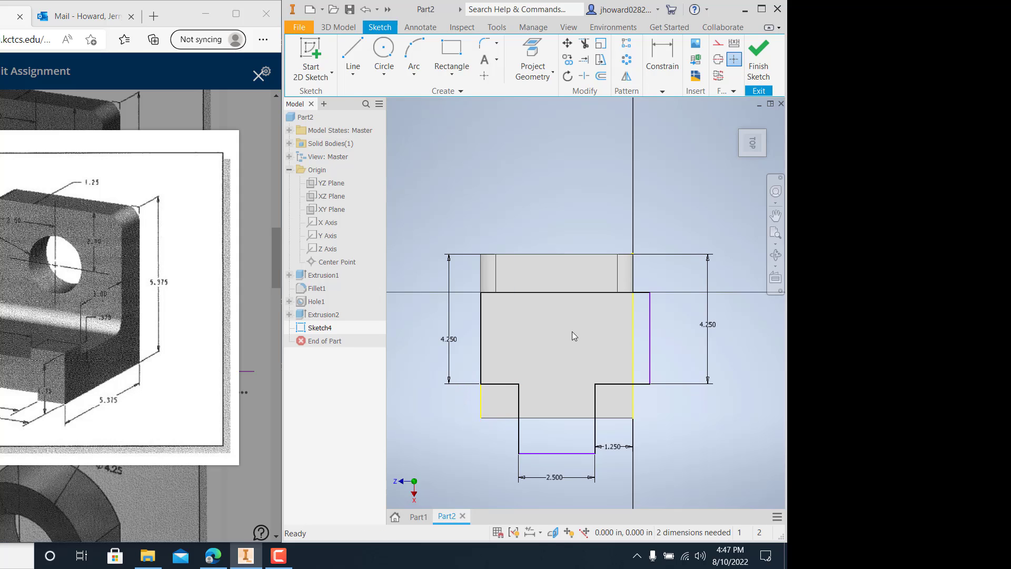
Finish the sketch and extrude the stepped outline as a cut 0.375 in down into the base.
{"action": "left_click", "coordinate": [760, 55]}
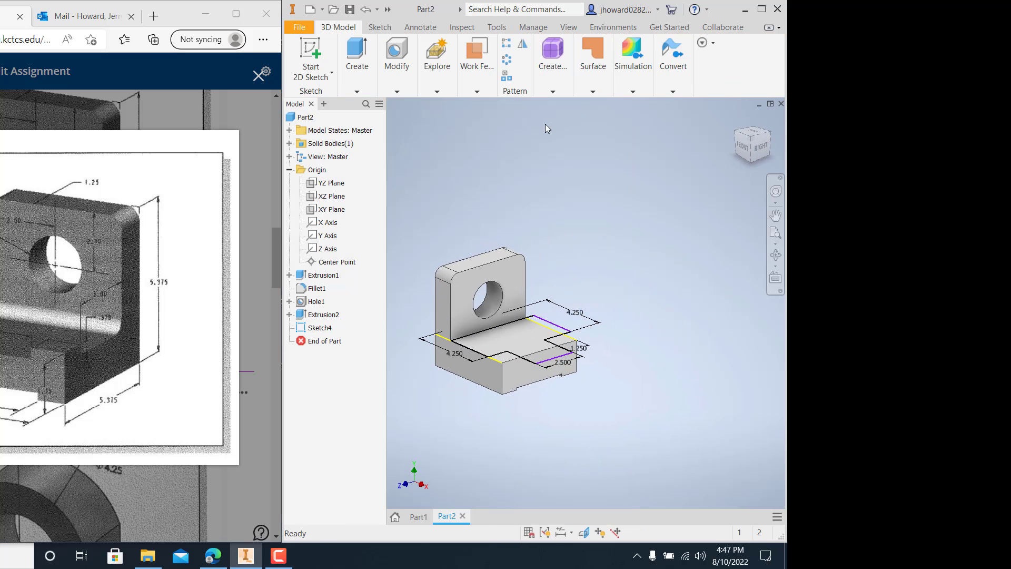
{"action": "left_click", "coordinate": [396, 58]}
{"action": "left_click", "coordinate": [323, 314]}
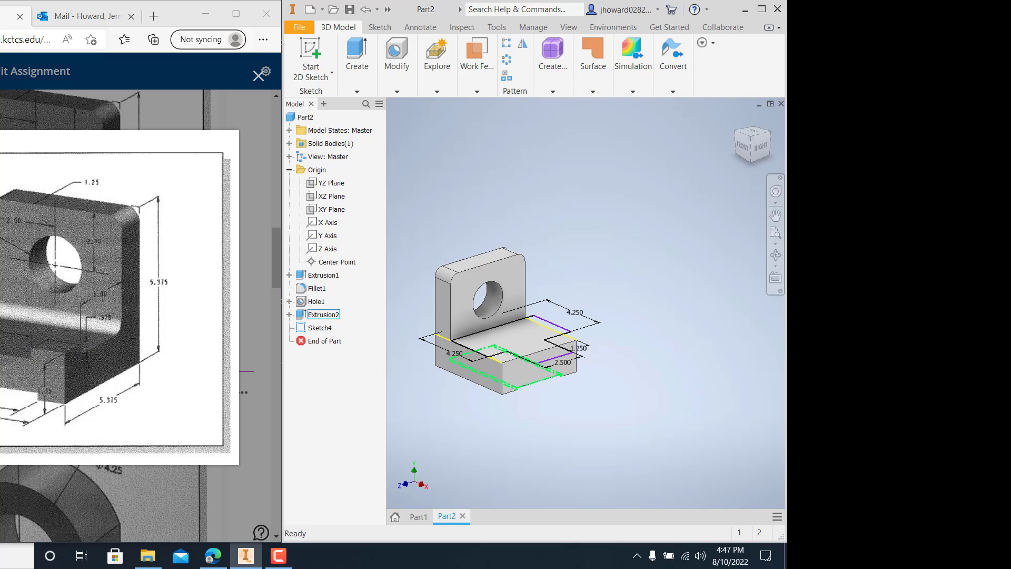
{"action": "key", "text": "Escape"}
{"action": "left_click", "coordinate": [358, 69]}
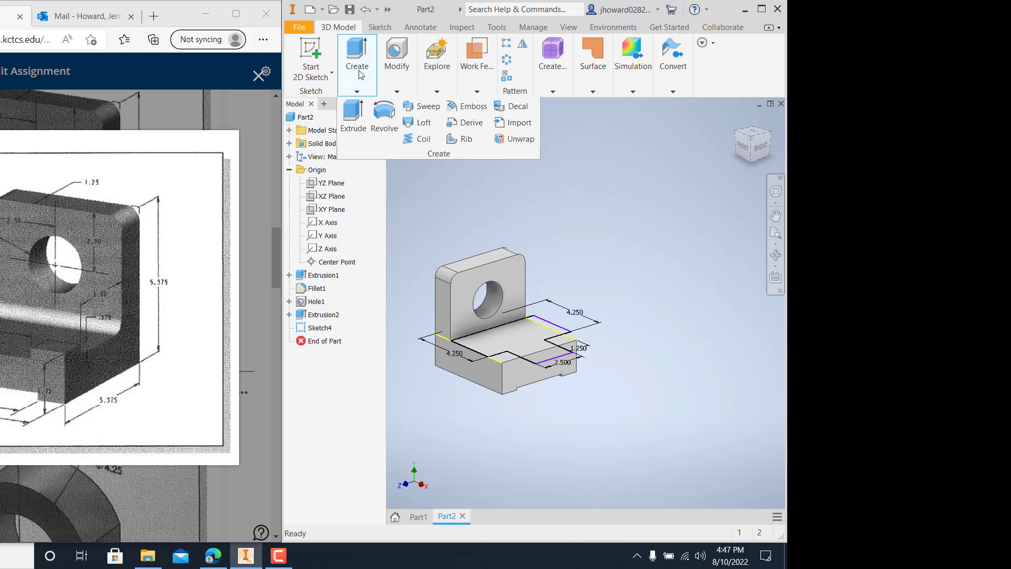
{"action": "left_click", "coordinate": [353, 112]}
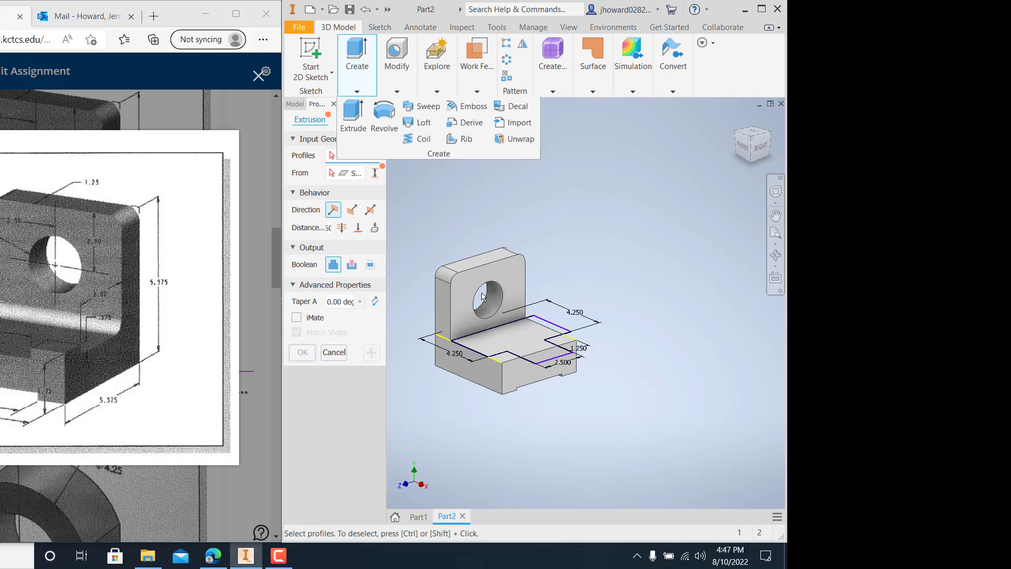
{"action": "left_click", "coordinate": [513, 343]}
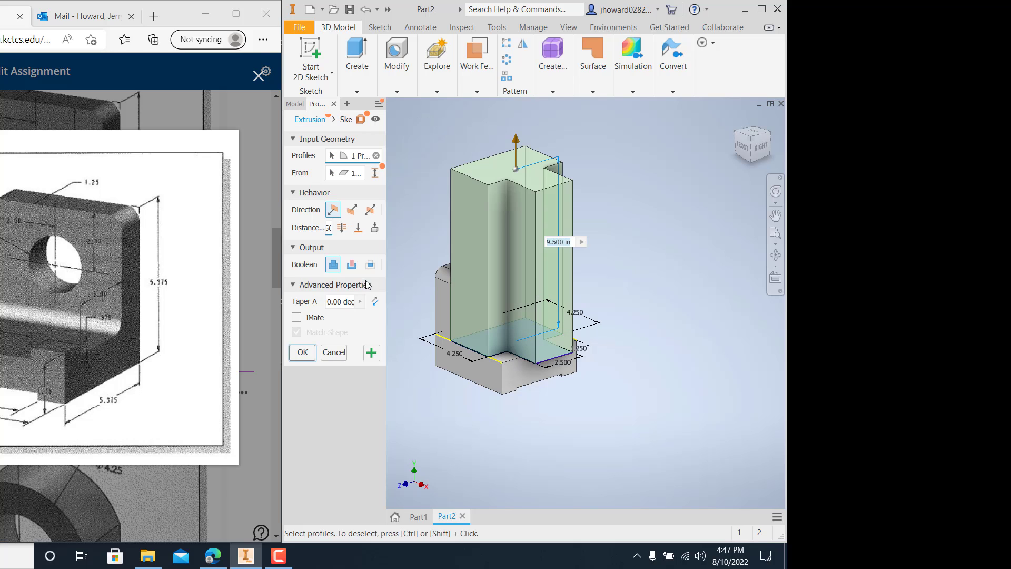
{"action": "left_click", "coordinate": [352, 264]}
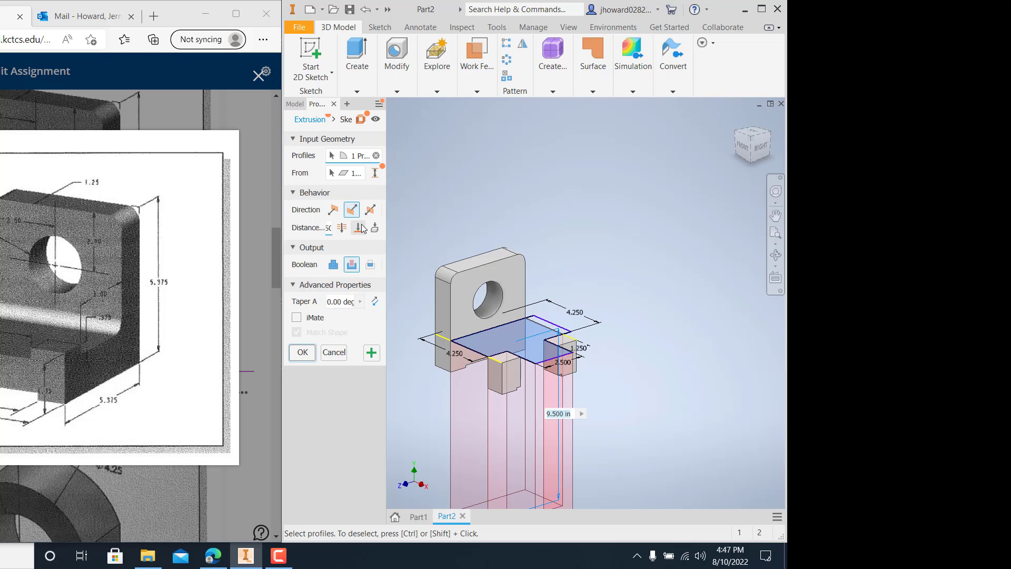
{"action": "left_click", "coordinate": [329, 229]}
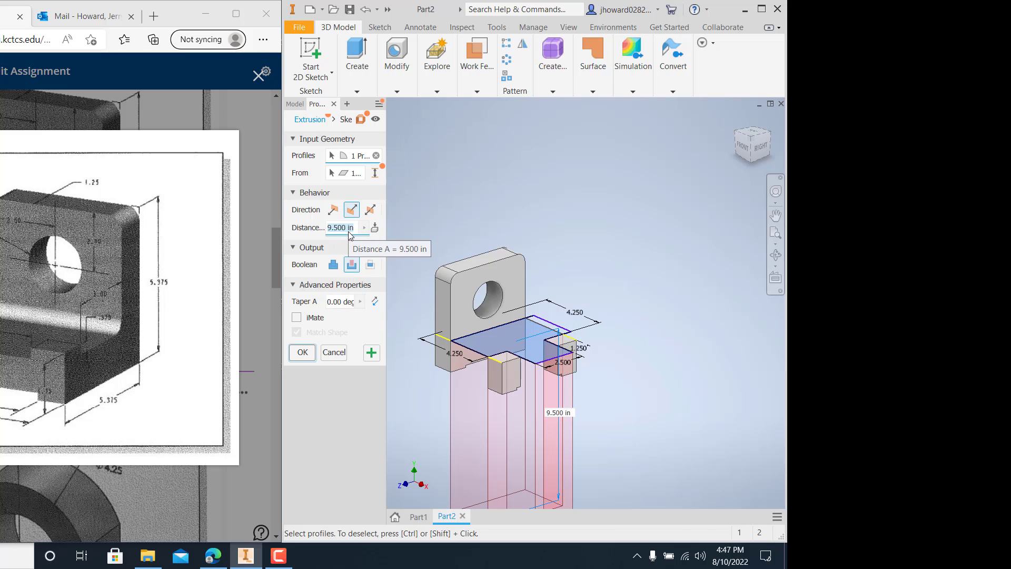
{"action": "type", "text": ".375"}
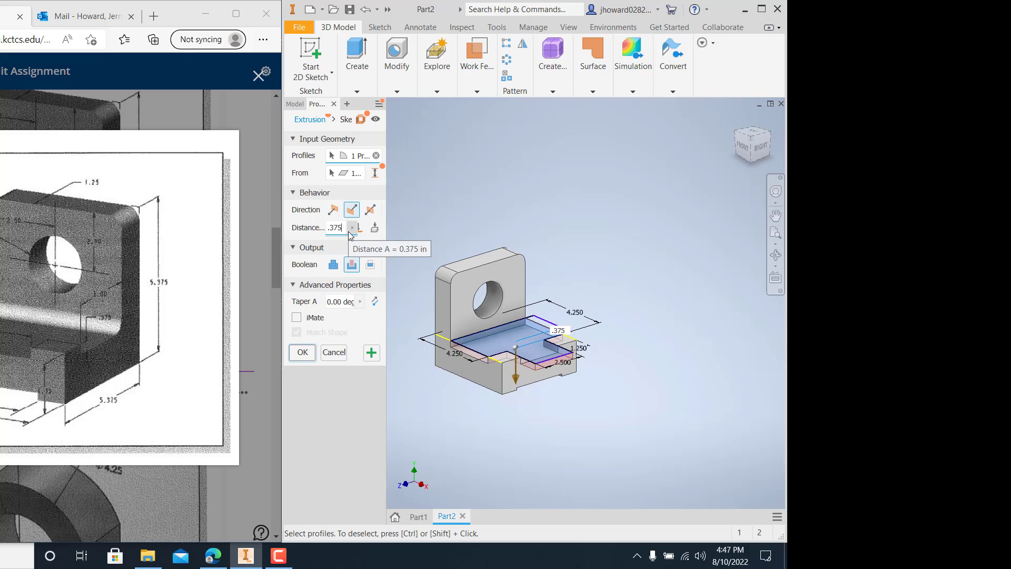
{"action": "key", "text": "Return"}
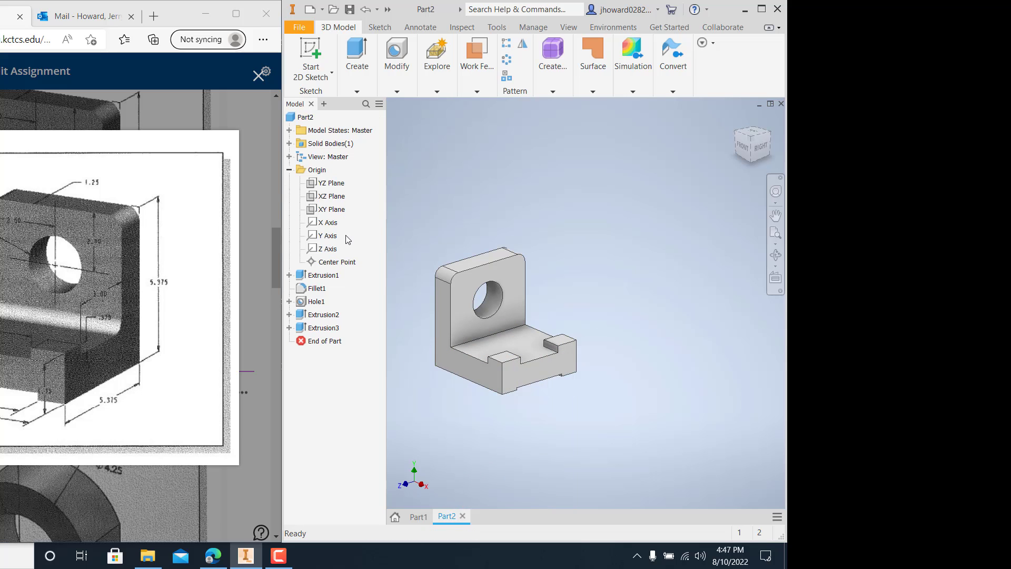
Examine the bracket's corner pads, upright and hole from the front, comparing its shape with the reference drawing.
{"action": "middle_click_drag", "start_coordinate": [589, 323], "coordinate": [544, 343], "text": "shift"}
{"action": "middle_click_drag", "start_coordinate": [467, 283], "coordinate": [501, 293]}
{"action": "scroll", "coordinate": [485, 311], "scroll_direction": "up", "scroll_amount": 4}
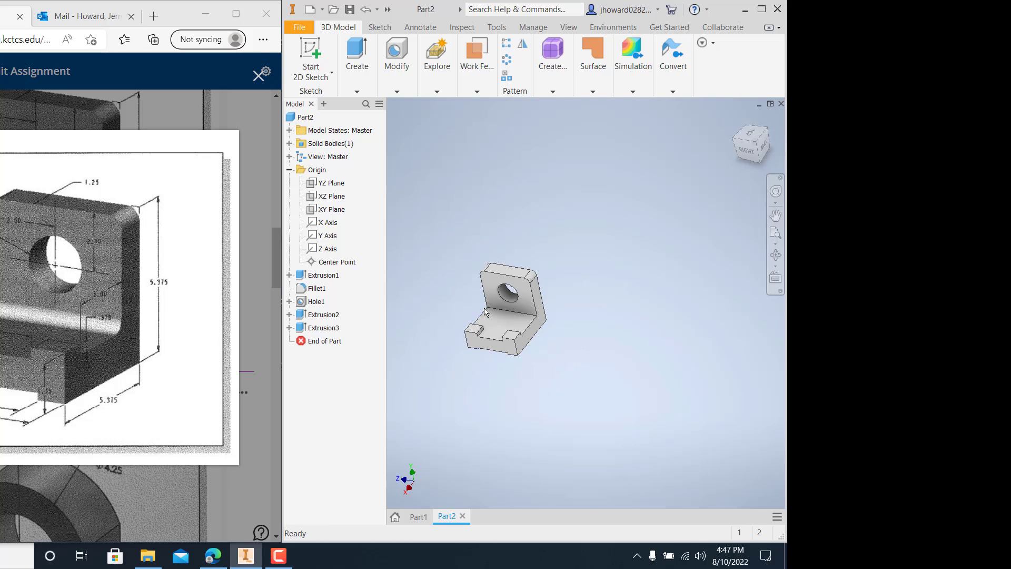
{"action": "scroll", "coordinate": [485, 312], "scroll_direction": "down", "scroll_amount": 5}
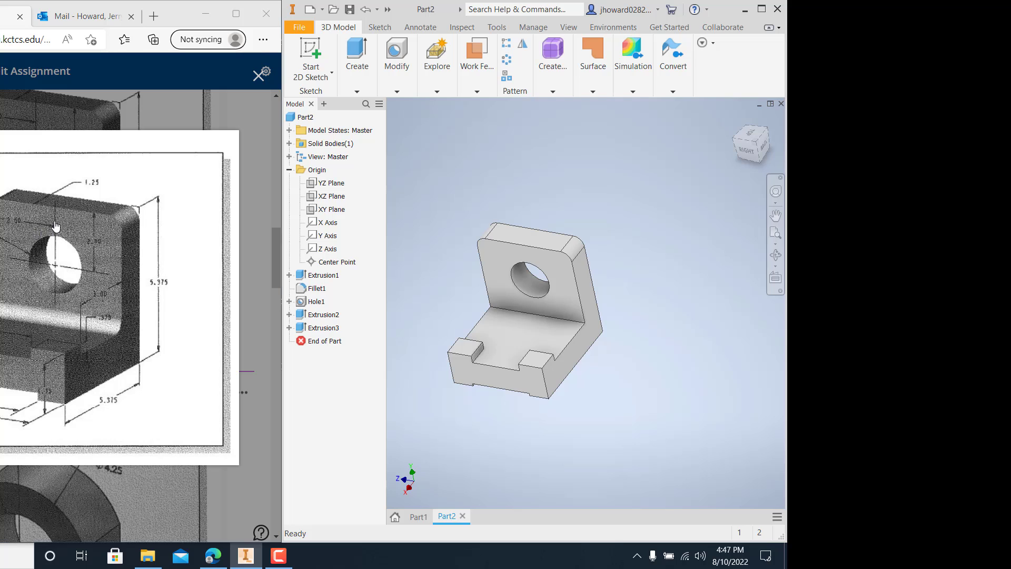
{"action": "middle_click_drag", "start_coordinate": [468, 330], "coordinate": [494, 329]}
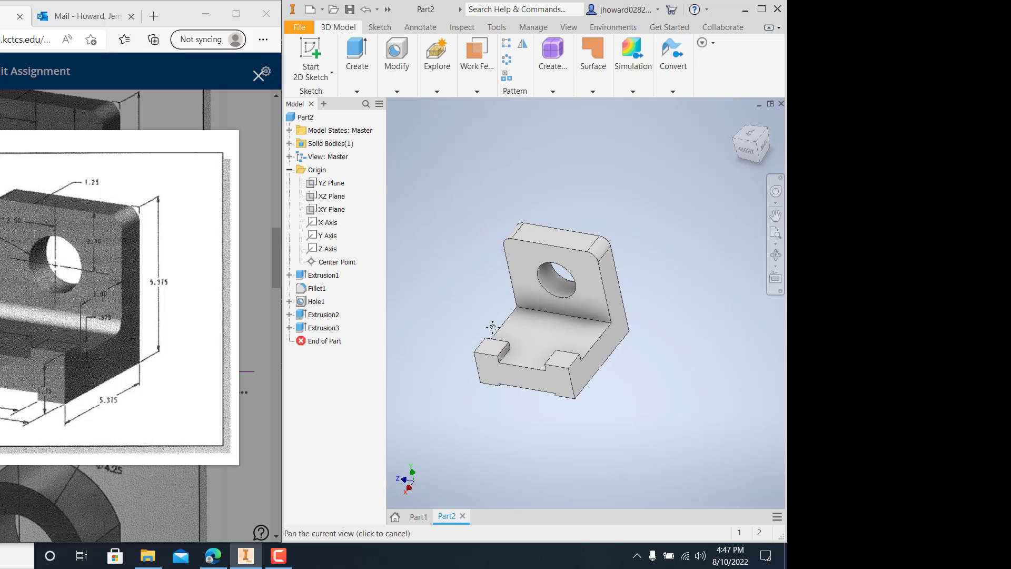
{"action": "middle_click_drag", "start_coordinate": [473, 279], "coordinate": [447, 286]}
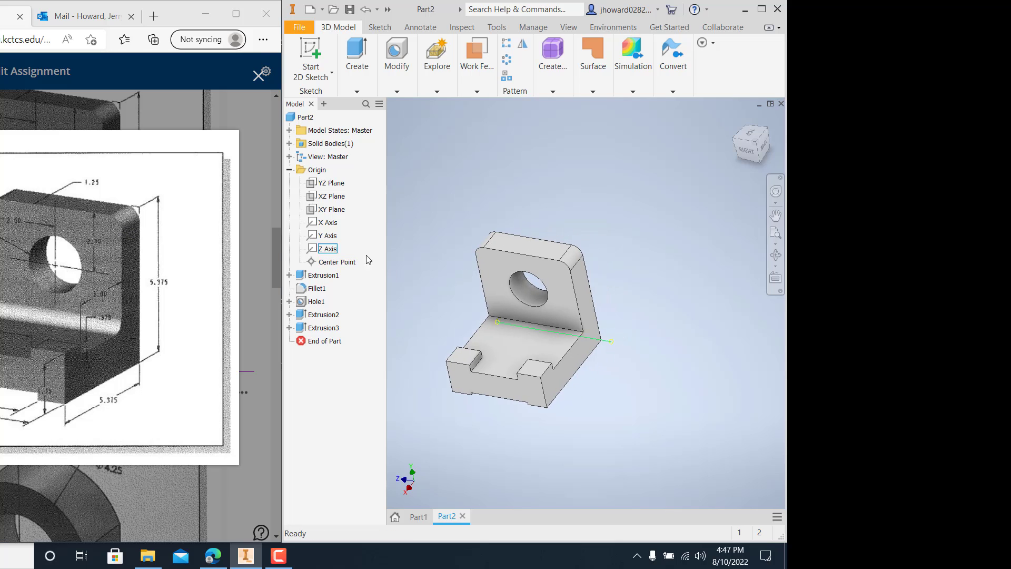
{"action": "scroll", "coordinate": [493, 296], "scroll_direction": "down", "scroll_amount": 3}
{"action": "scroll", "coordinate": [494, 304], "scroll_direction": "up", "scroll_amount": 3}
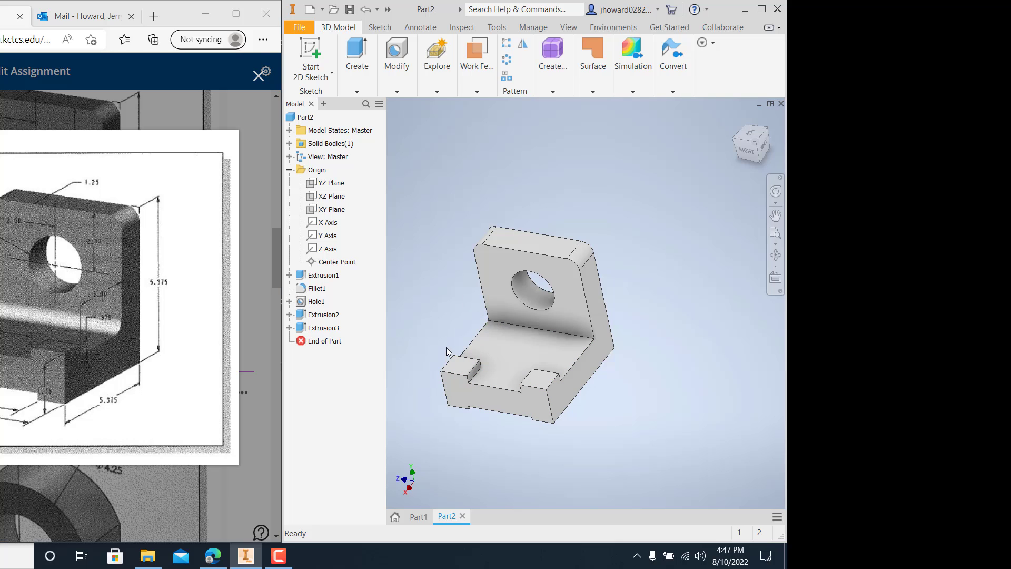
Look through the material choices in the part's physical iProperties and close them without assigning a material.
{"action": "right_click", "coordinate": [305, 116]}
{"action": "left_click", "coordinate": [367, 251]}
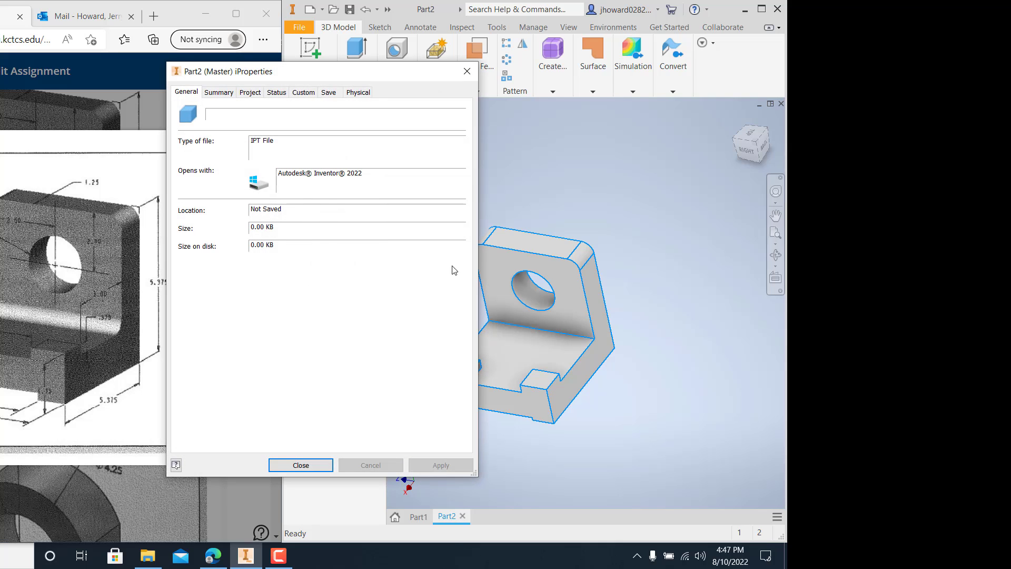
{"action": "left_click", "coordinate": [359, 92]}
{"action": "left_click", "coordinate": [326, 153]}
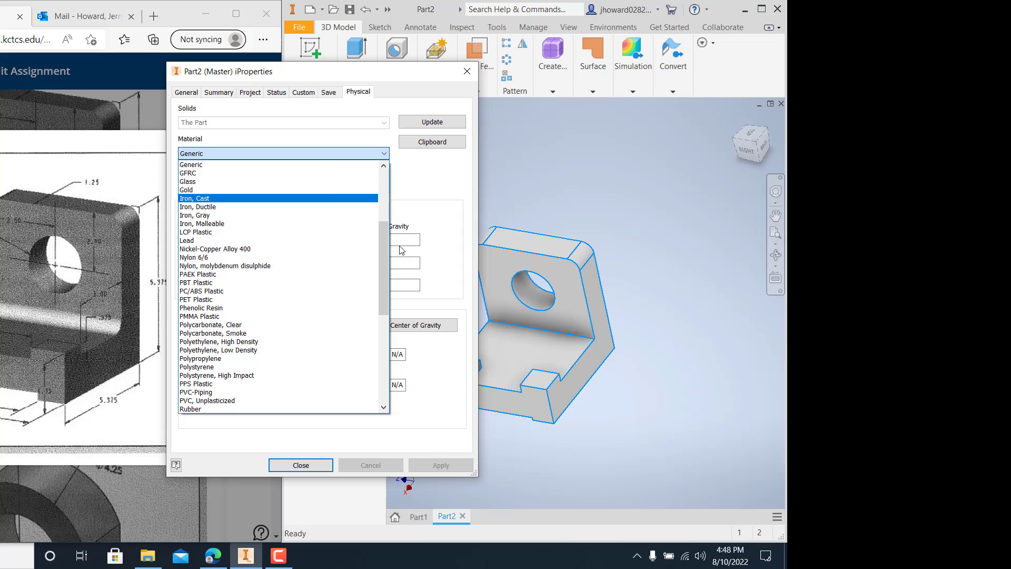
{"action": "left_click_drag", "start_coordinate": [382, 238], "coordinate": [382, 204]}
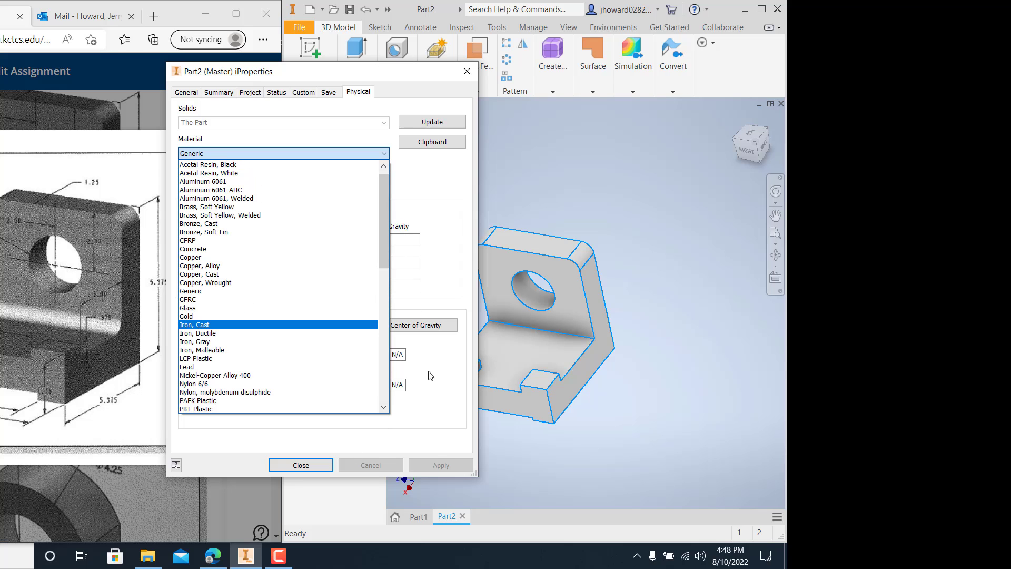
{"action": "left_click", "coordinate": [467, 72]}
{"action": "left_click", "coordinate": [467, 71]}
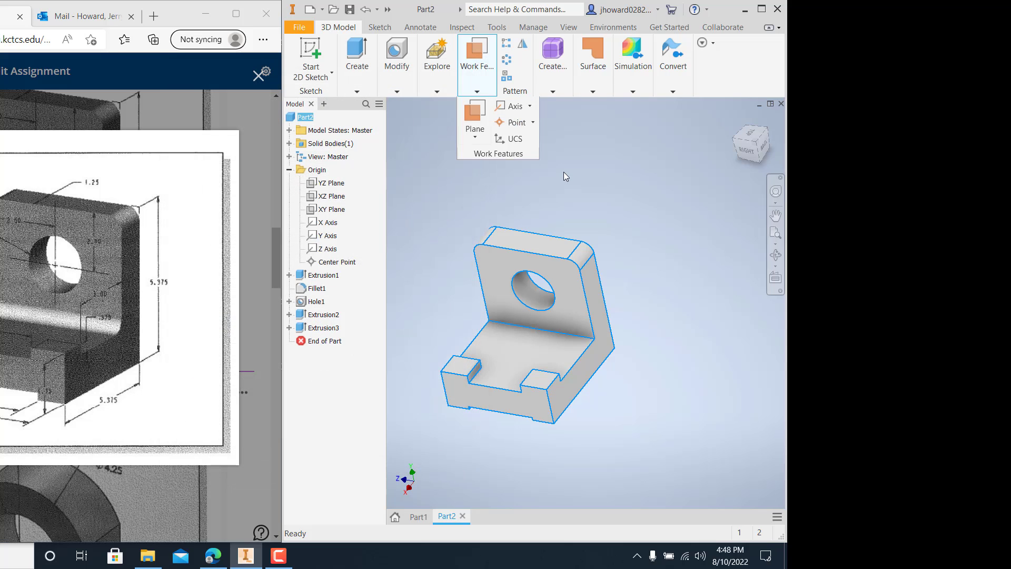
{"action": "left_click", "coordinate": [605, 214]}
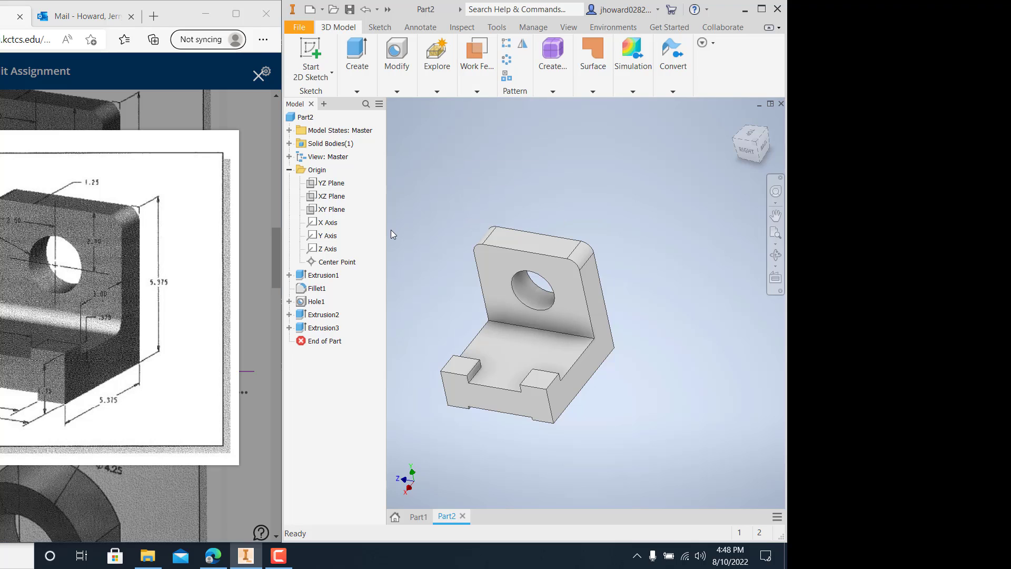